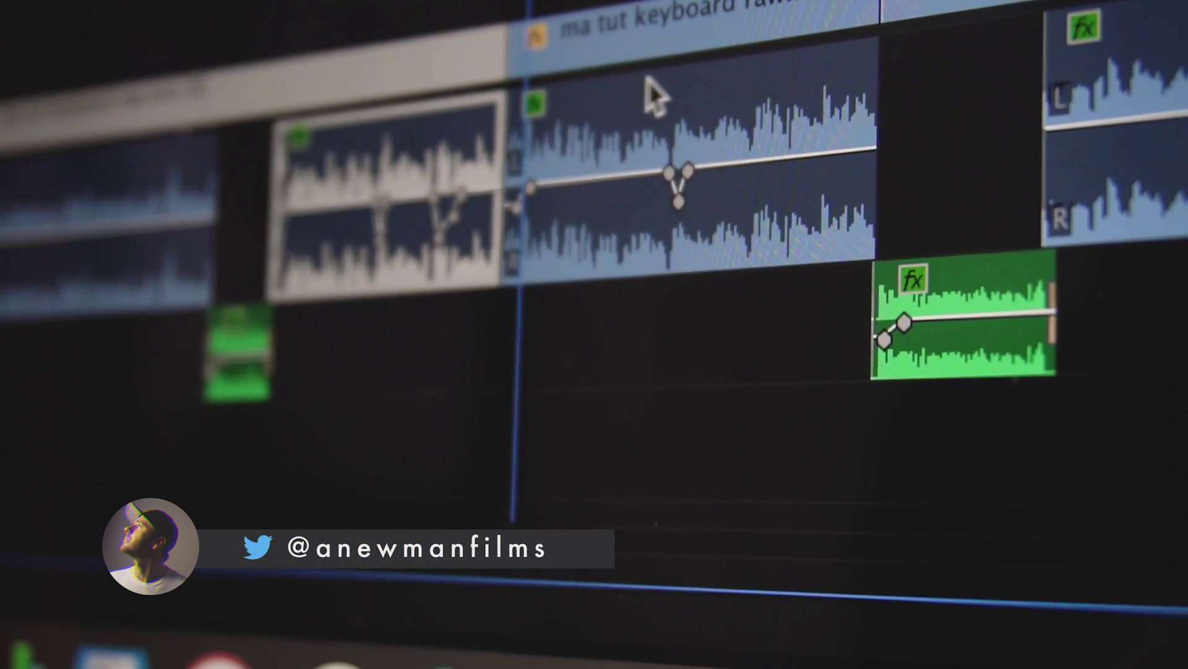
Drag the right keyframe's Bezier handle left so its speed curve eases in smoothly
click(584, 112)
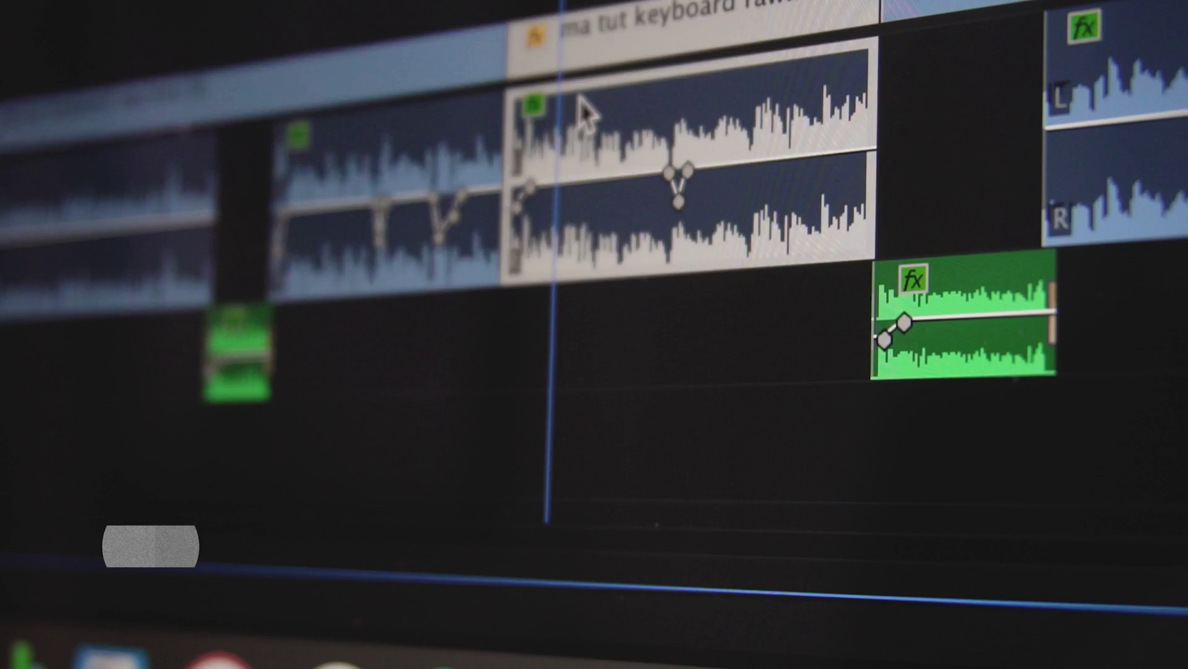
right_click(584, 112)
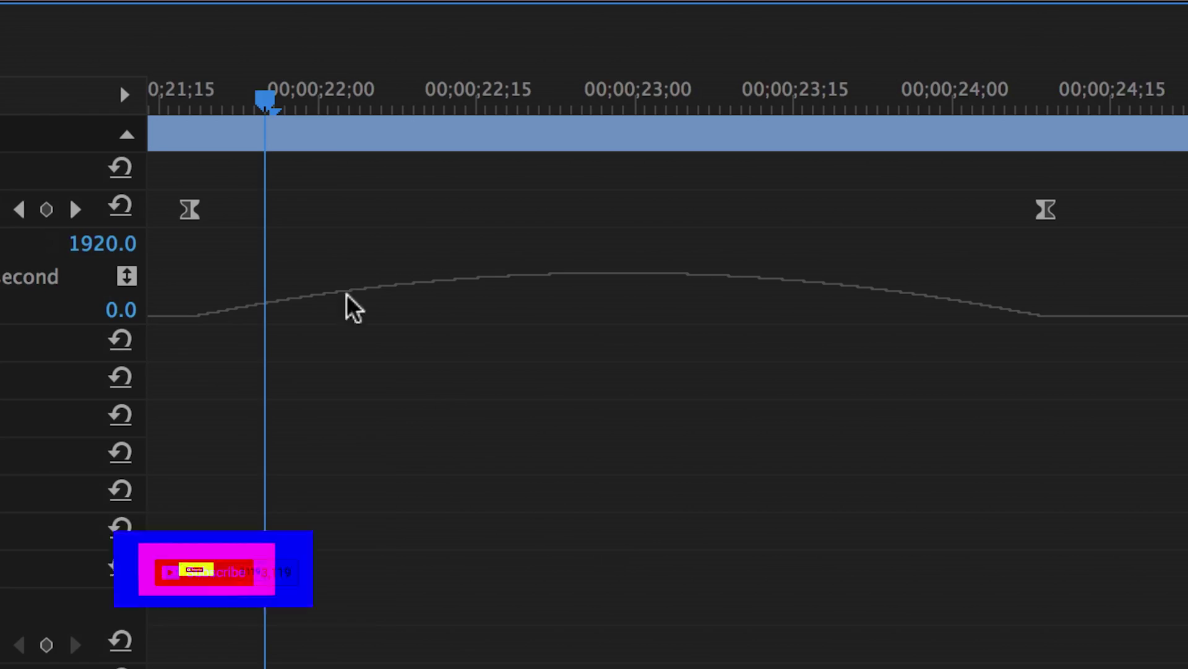
click(311, 101)
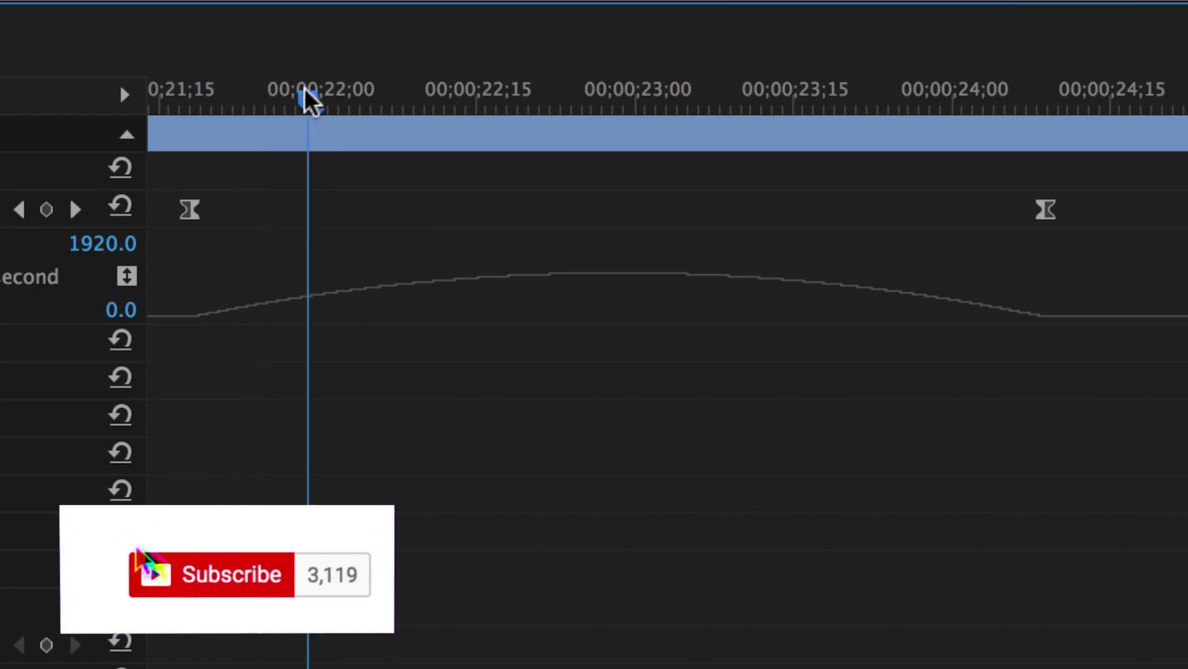
drag(311, 101, 234, 101)
click(1046, 211)
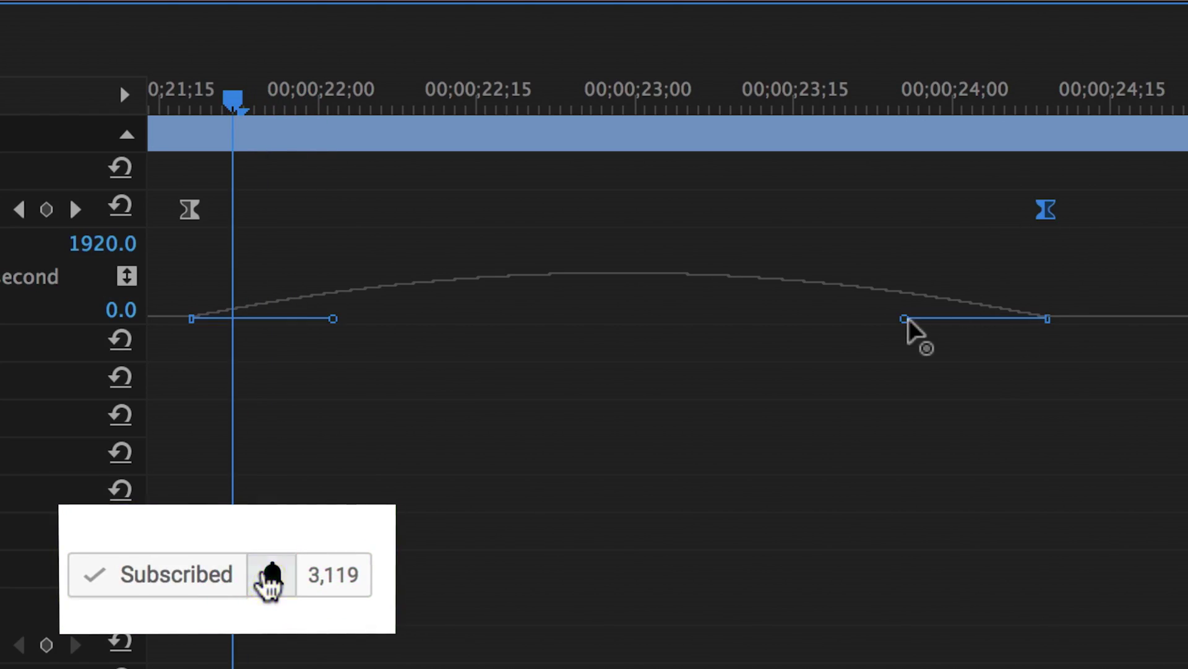
drag(907, 320, 715, 365)
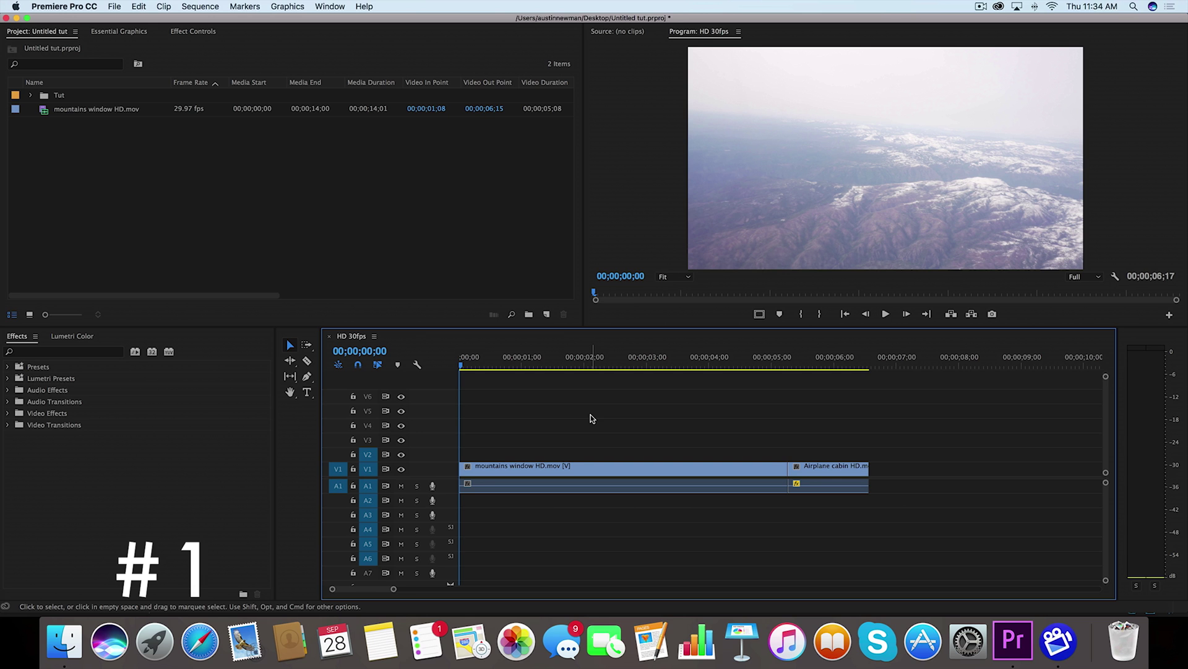
key(space)
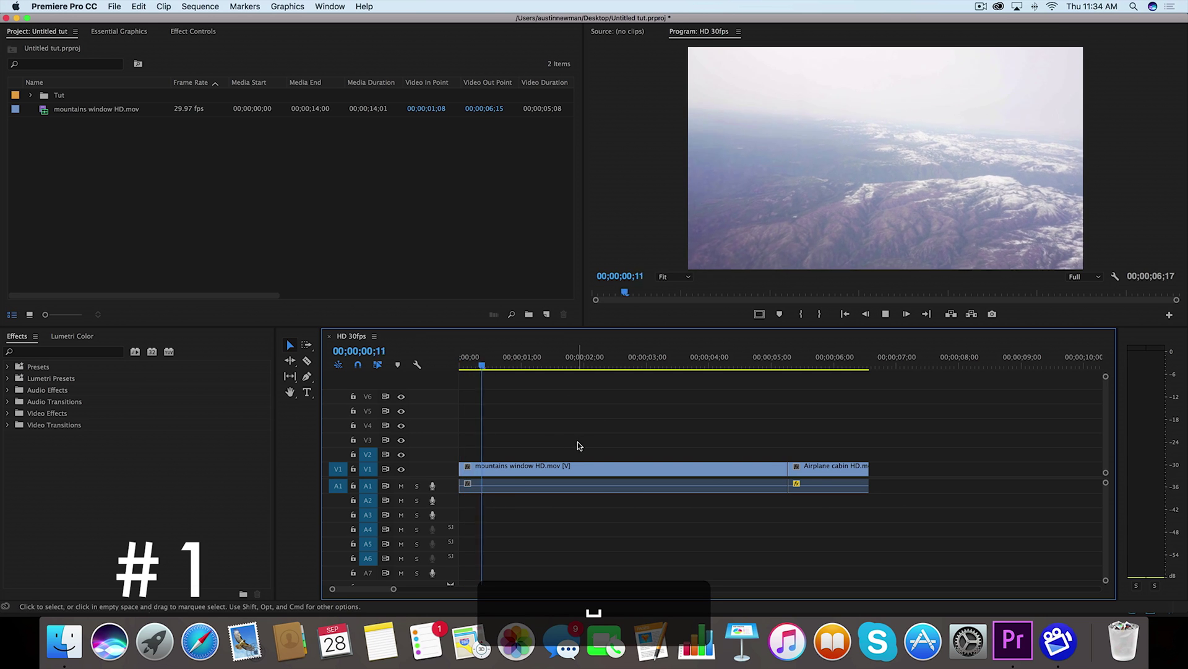
click(603, 476)
key(space)
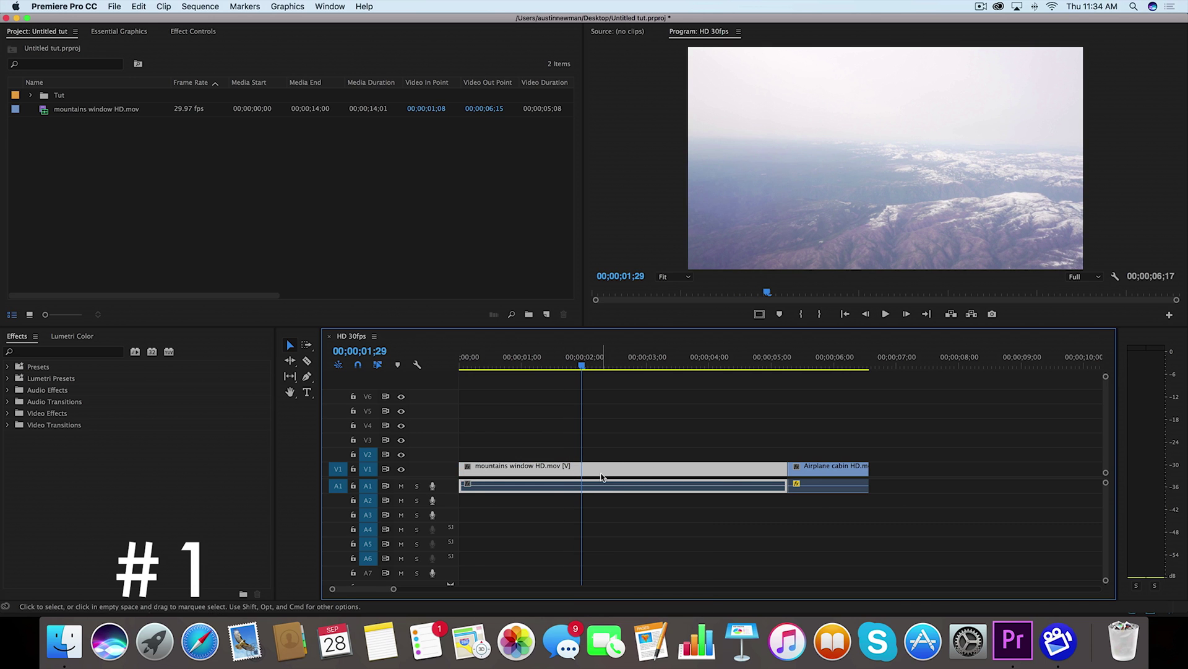
key(super+k)
key(BackSpace)
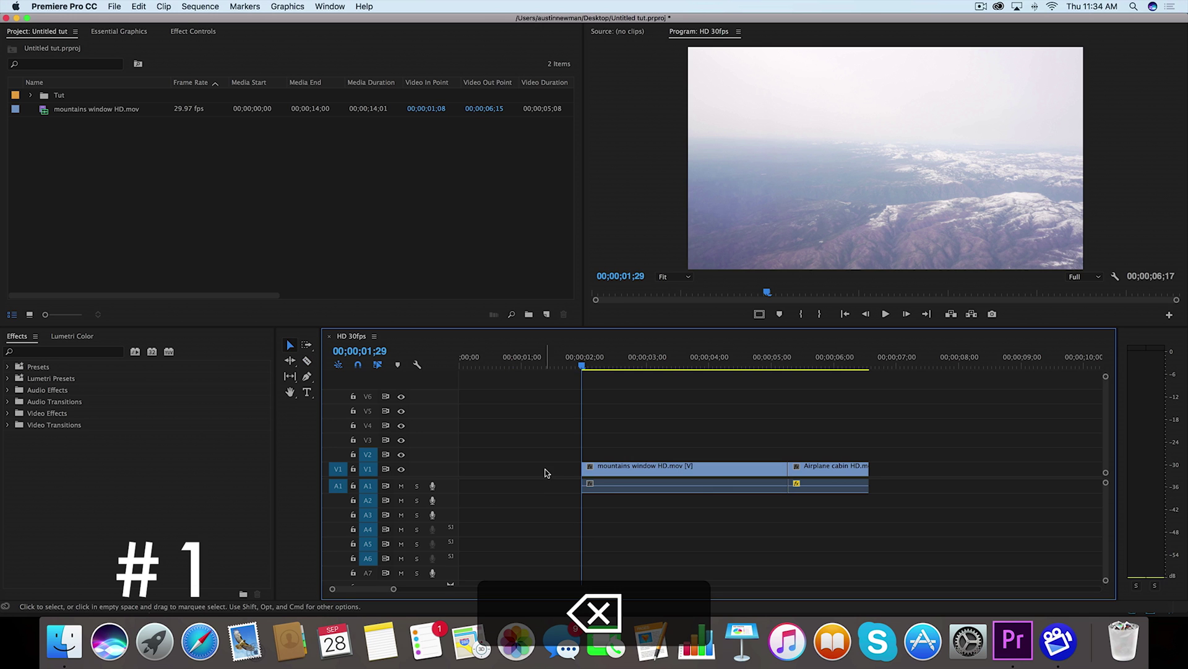
click(543, 471)
key(BackSpace)
key(Home)
key(super+z)
key(super+z)
key(super+z)
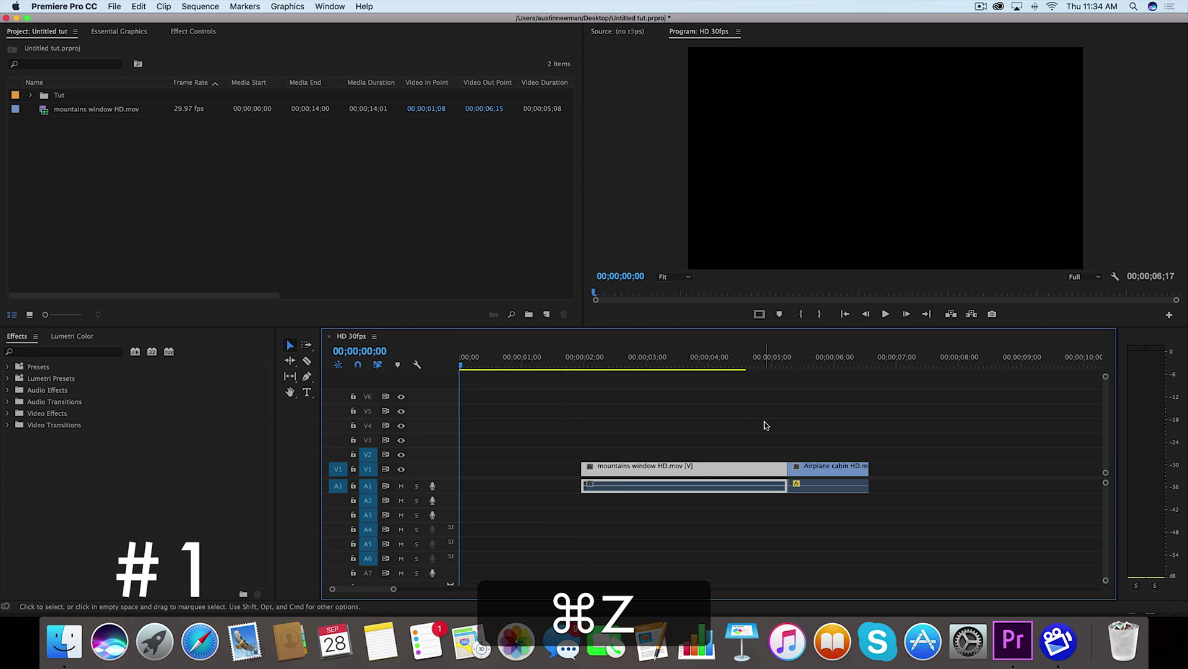
drag(520, 361, 588, 361)
click(582, 463)
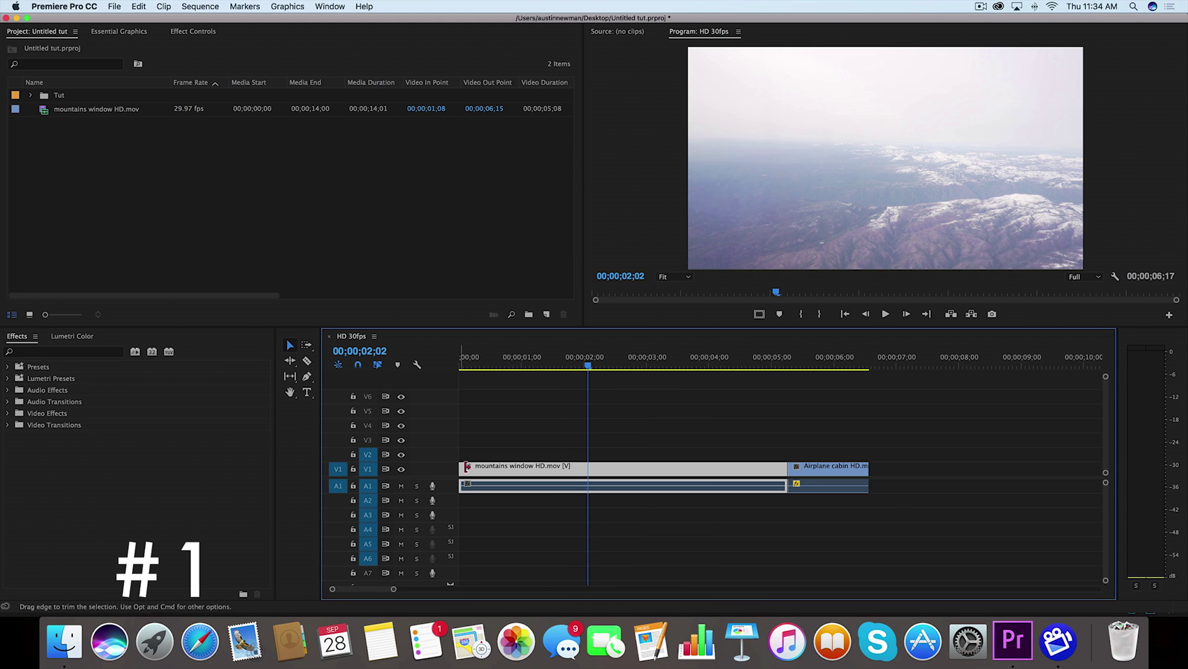
key(q)
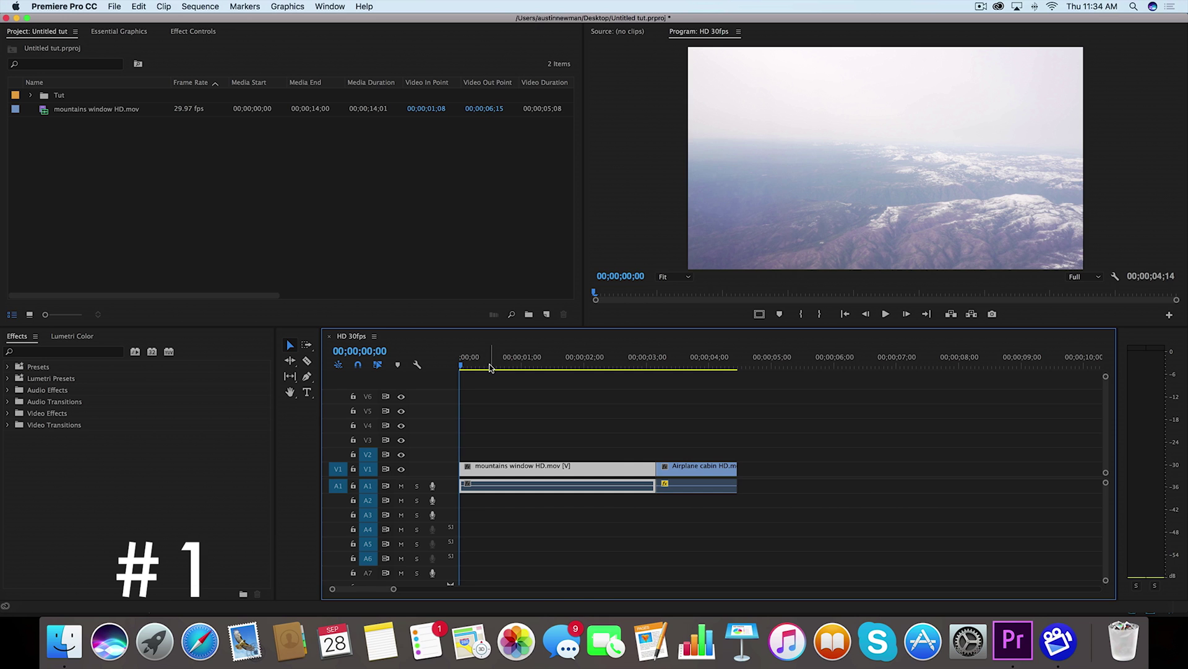
key(super+z)
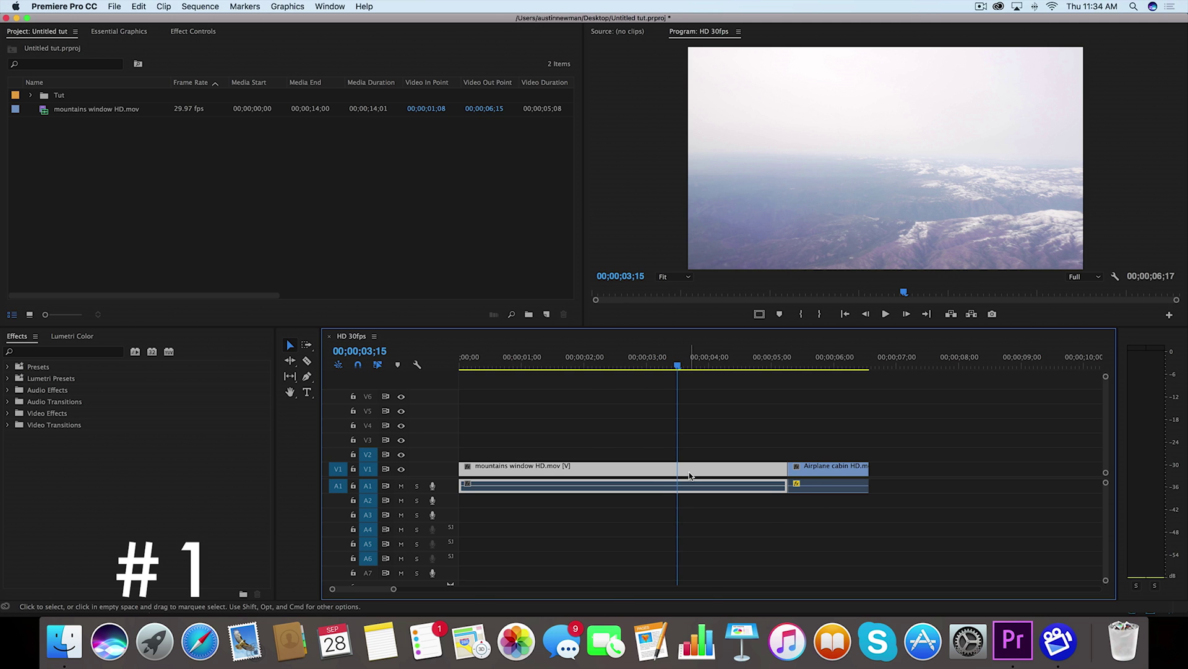
key(w)
key(super+z)
click(588, 366)
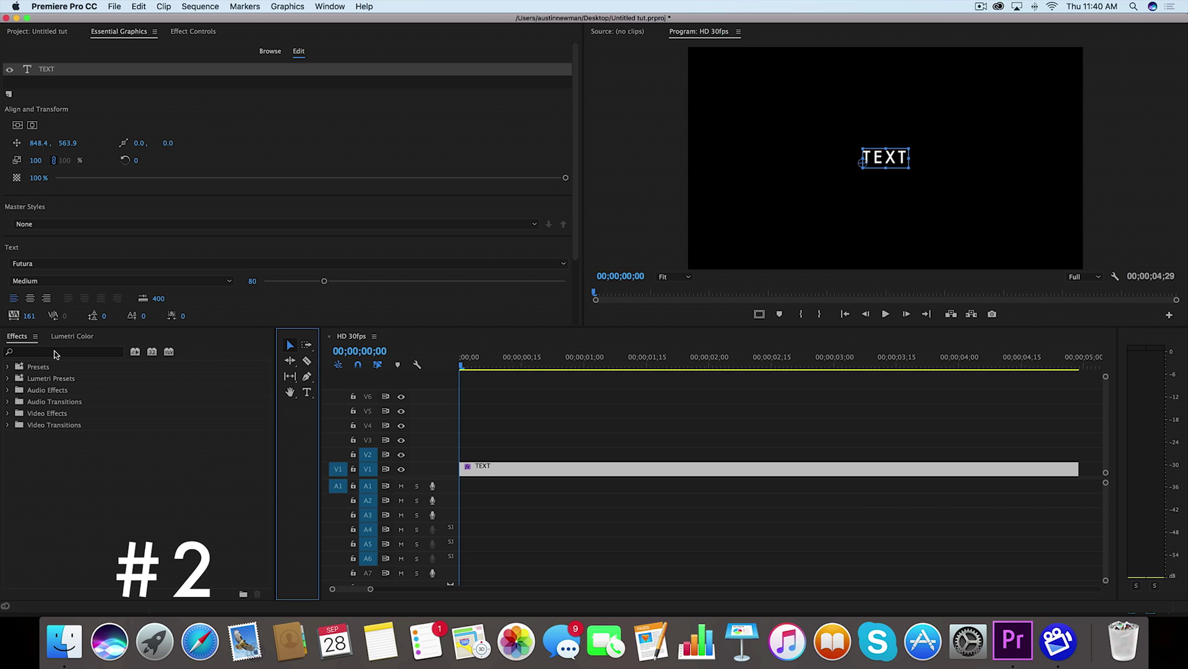
Search Effects for 'transform' and drop Video Effects > Distort > Transform onto the TEXT clip
click(54, 351)
text(transform)
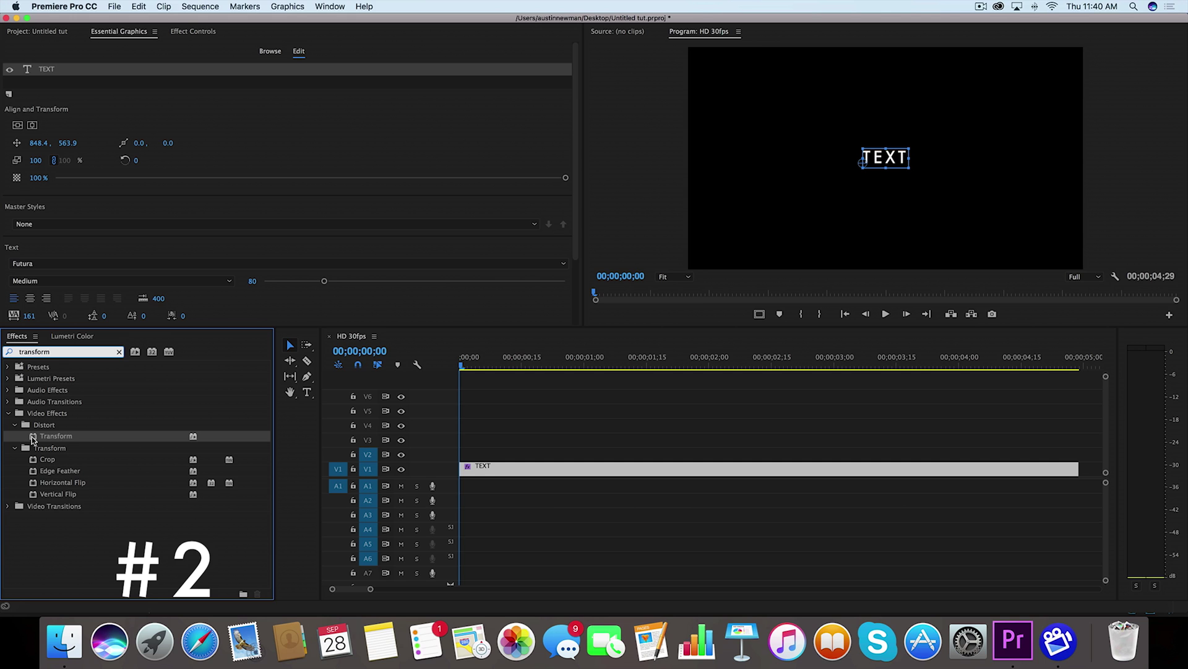
drag(33, 439, 532, 478)
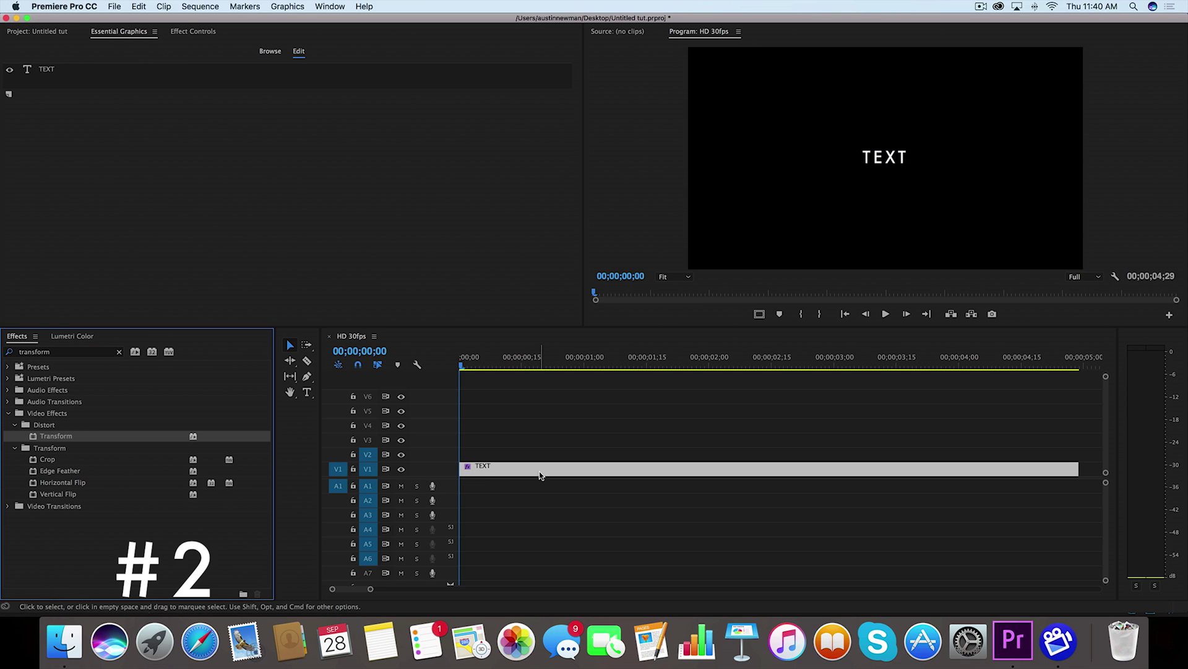
In the TEXT clip's Effect Controls, collapse the Text properties and select the Transform effect
click(204, 37)
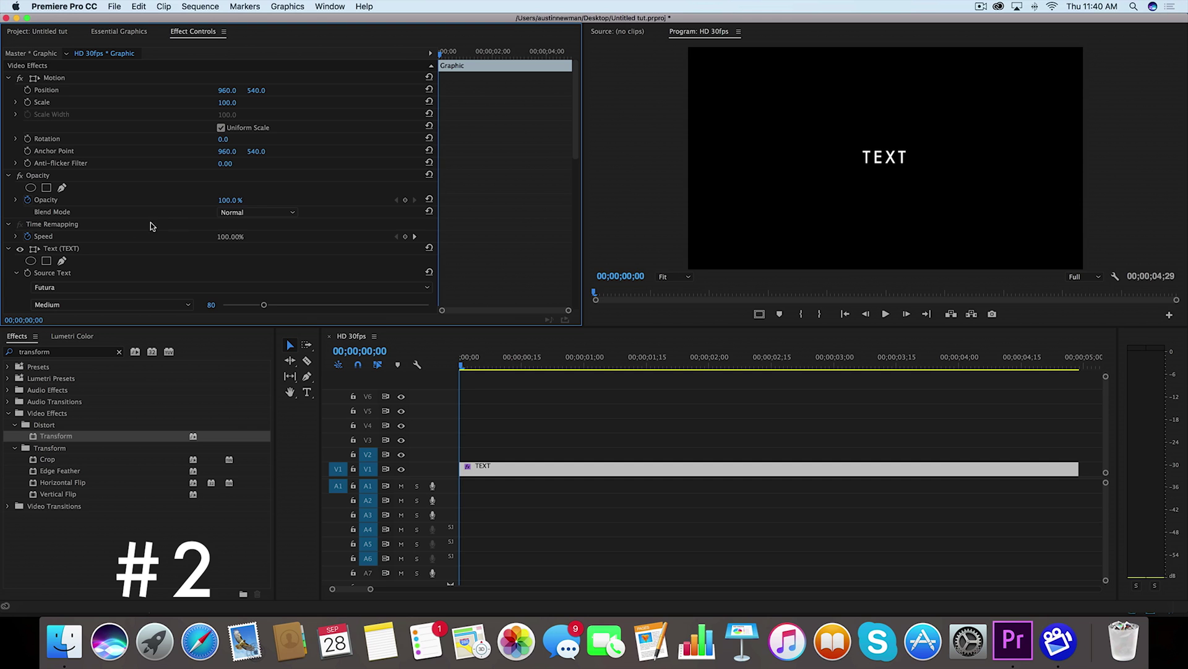
click(7, 248)
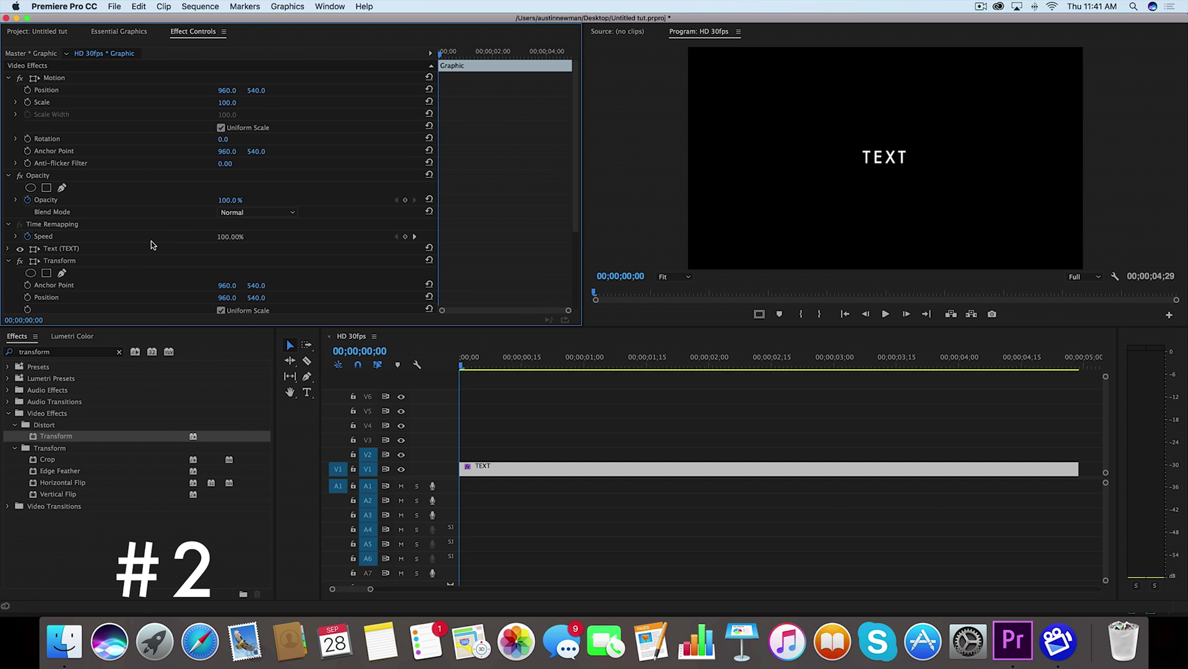
scroll(151, 240, down, 5)
click(54, 151)
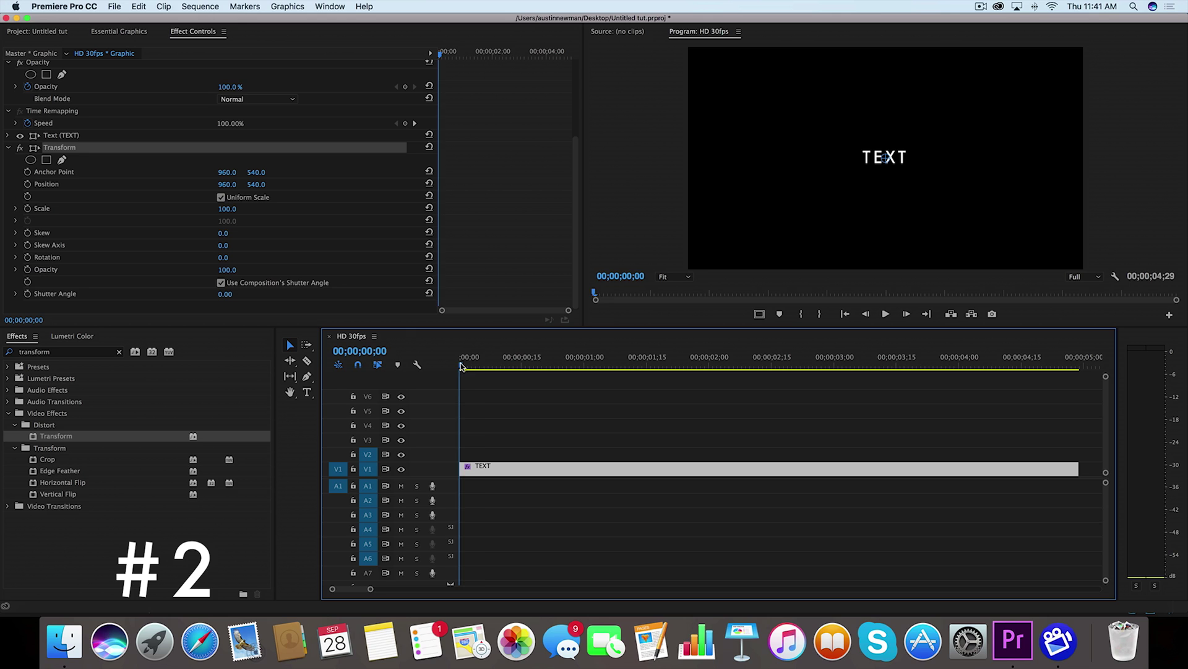
Keyframe Transform Position at 00;00;00;07, set X to 811 at 00;00;00;00, and preview
drag(461, 367, 489, 366)
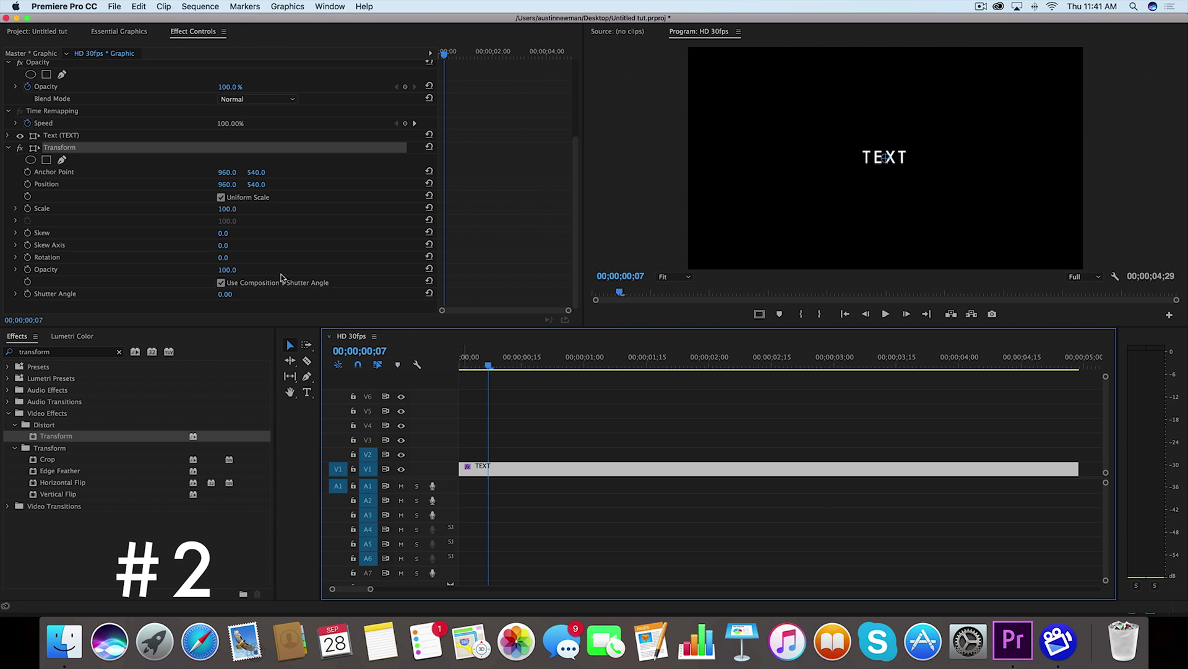
click(27, 184)
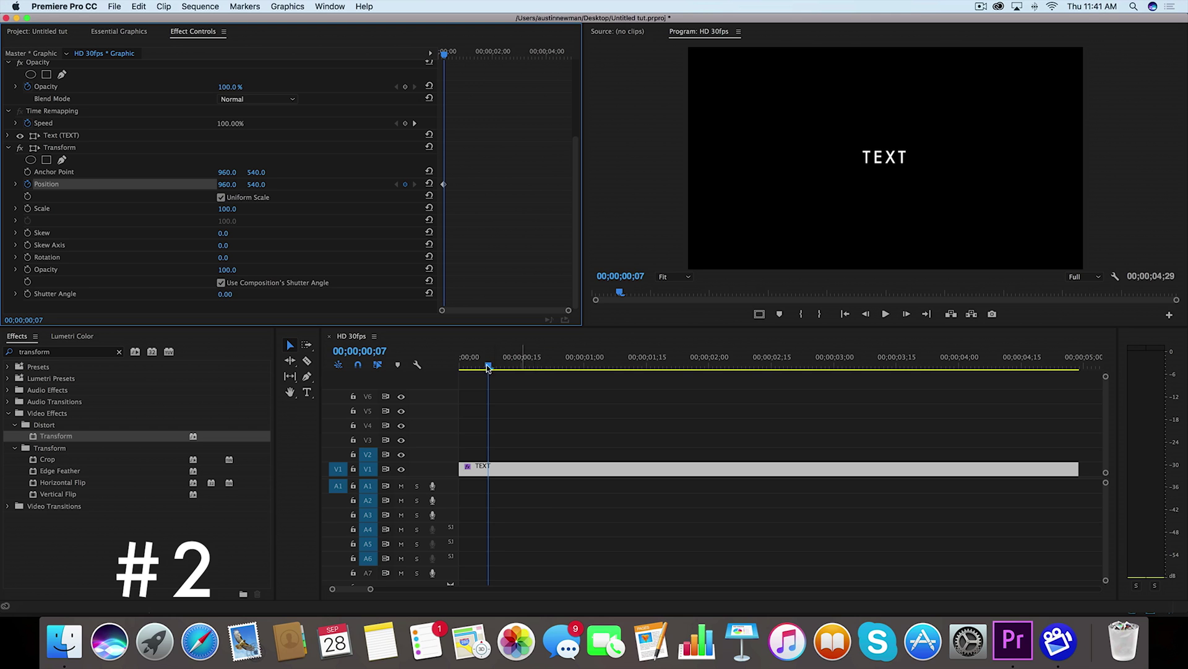
drag(489, 366, 461, 366)
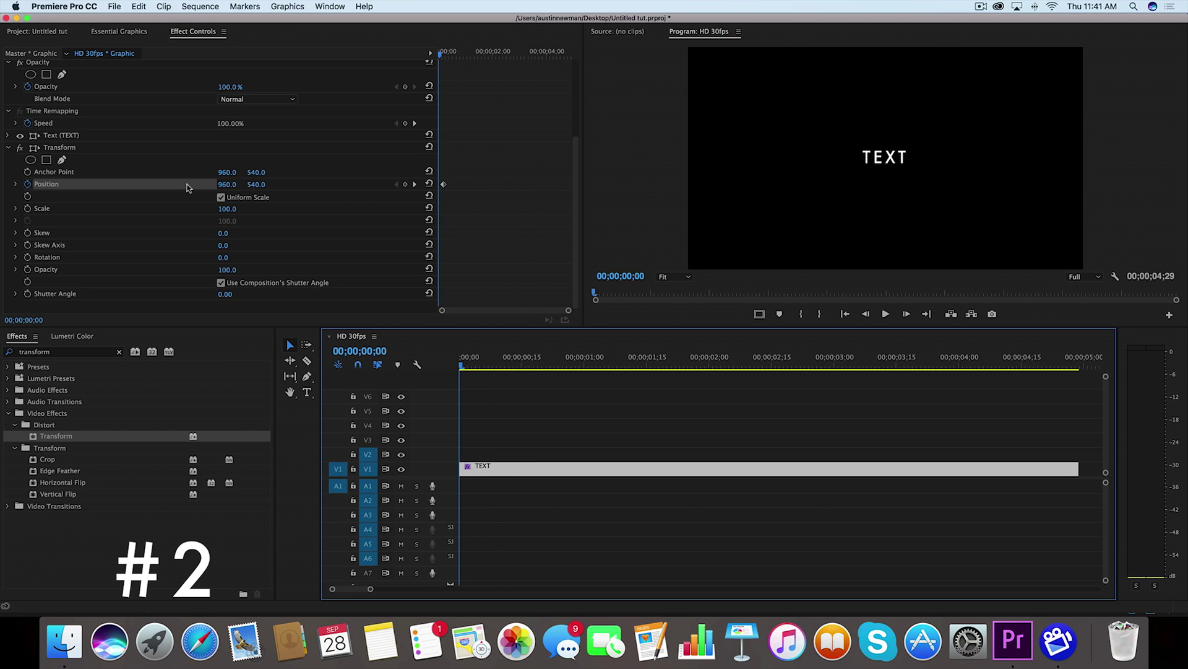
click(407, 192)
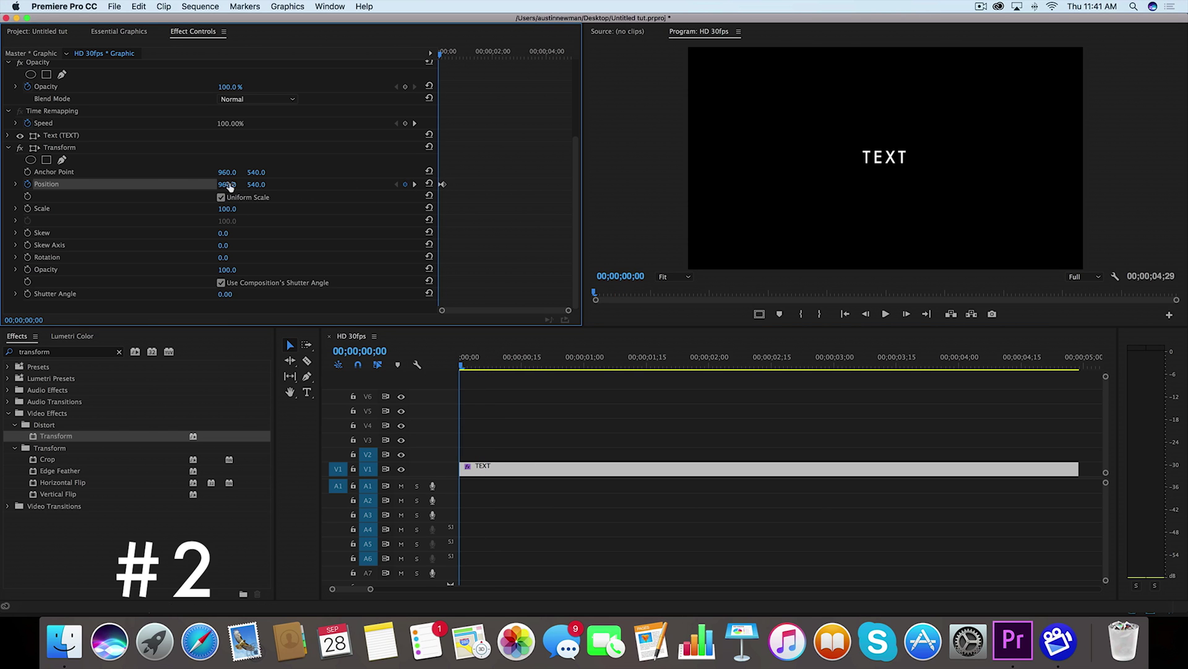
drag(229, 185, 0, 184)
key(space)
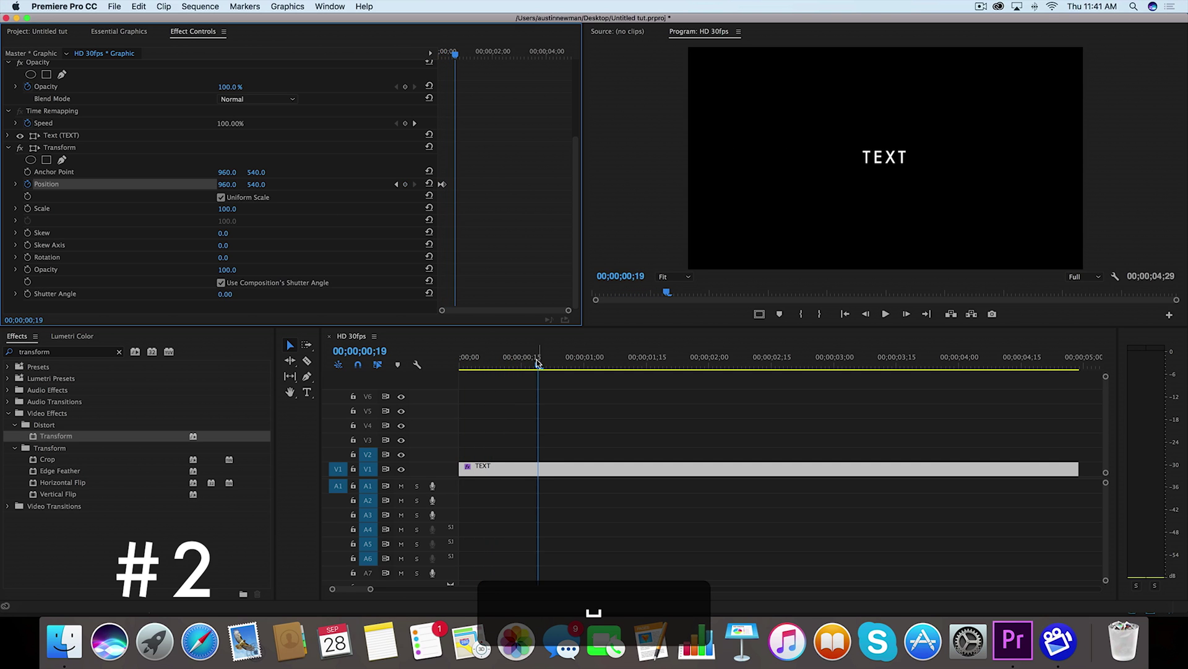
drag(537, 362, 478, 365)
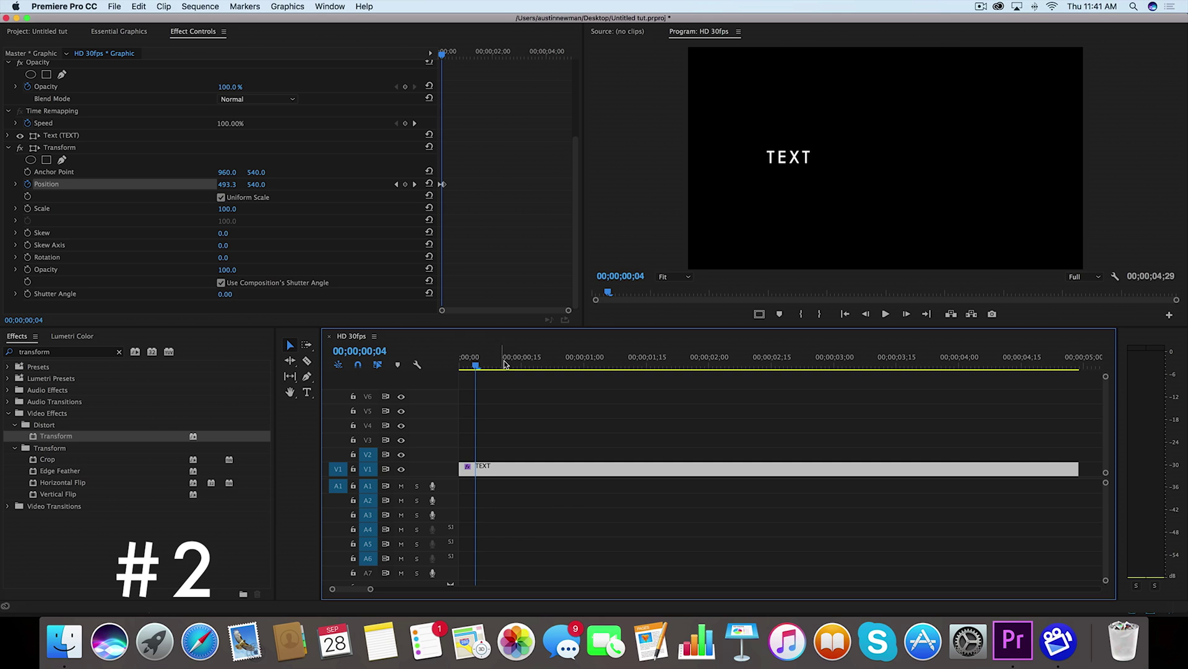
Turn off the composition's shutter angle, set the Transform Shutter Angle to 180, and preview
click(222, 283)
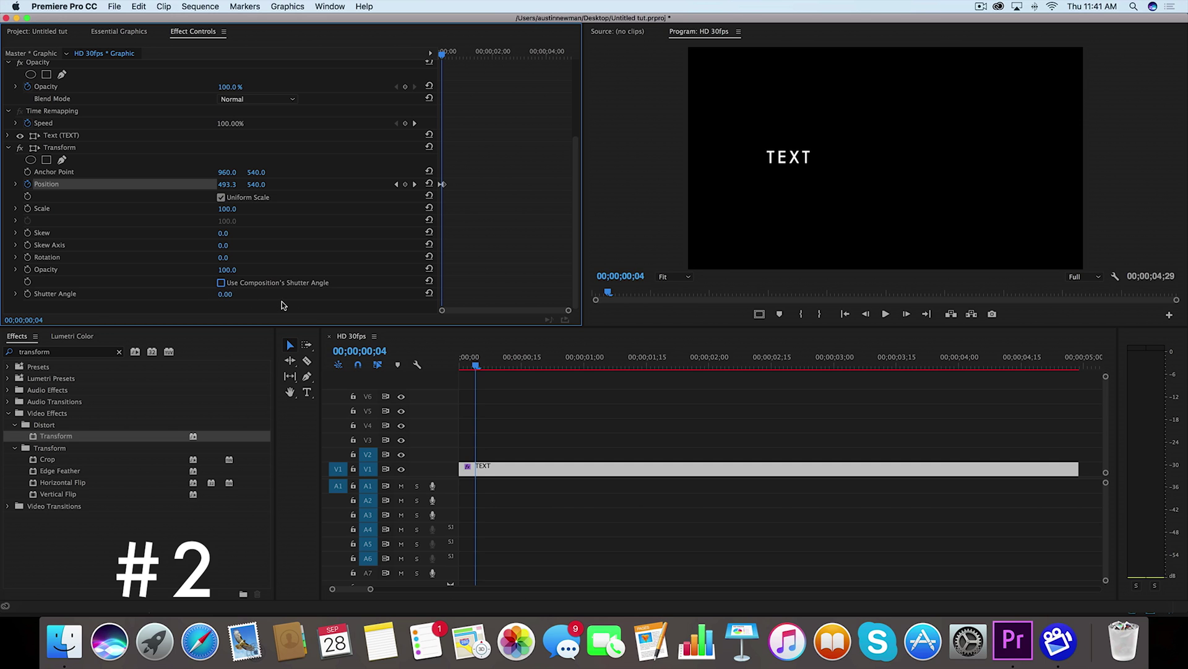
click(225, 294)
text(180)
key(Return)
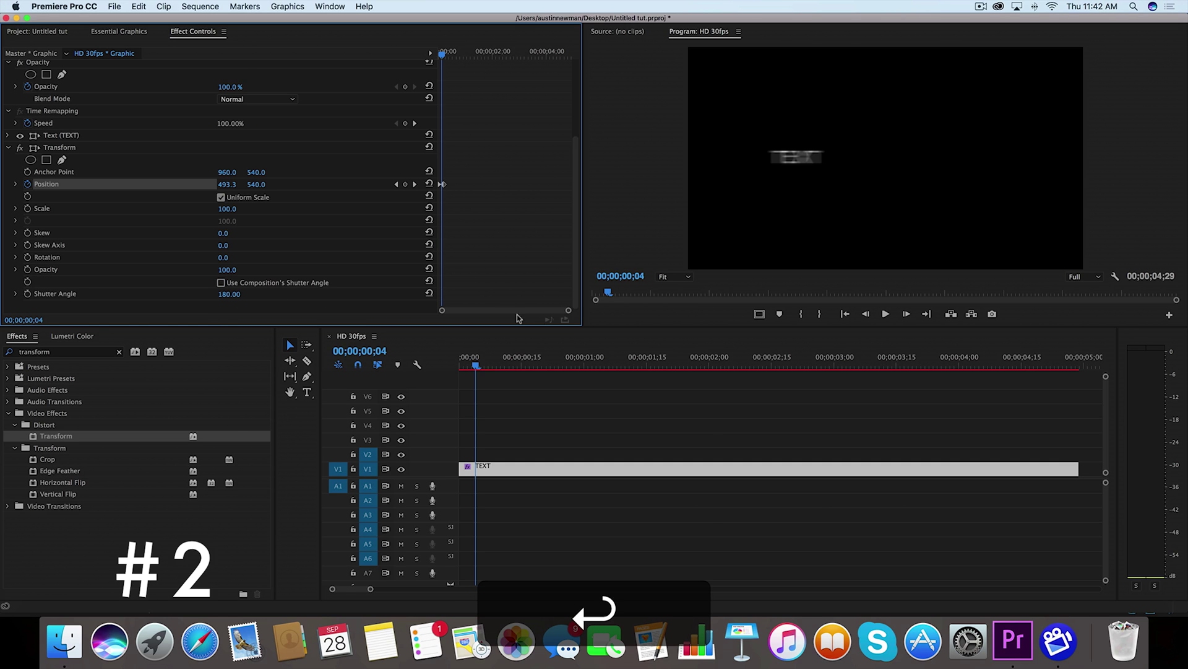
key(space)
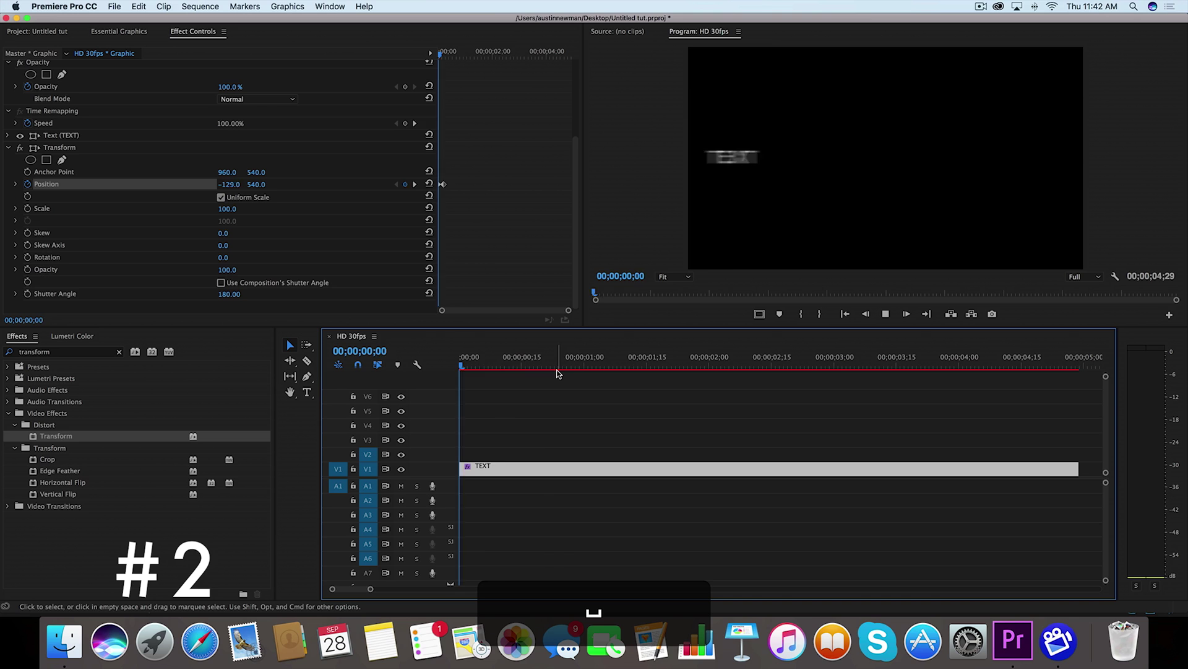
At frame 00;00;00;15 push the TEXT up out of frame, then review its motion path
drag(555, 366, 522, 365)
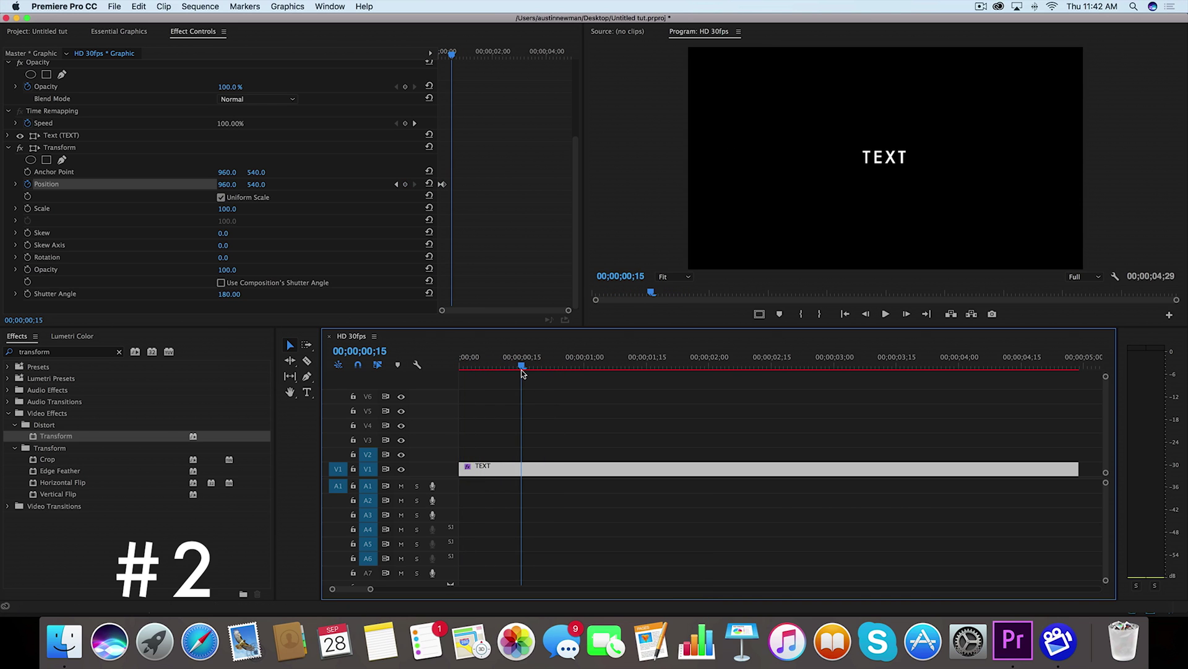
drag(265, 184, 217, 186)
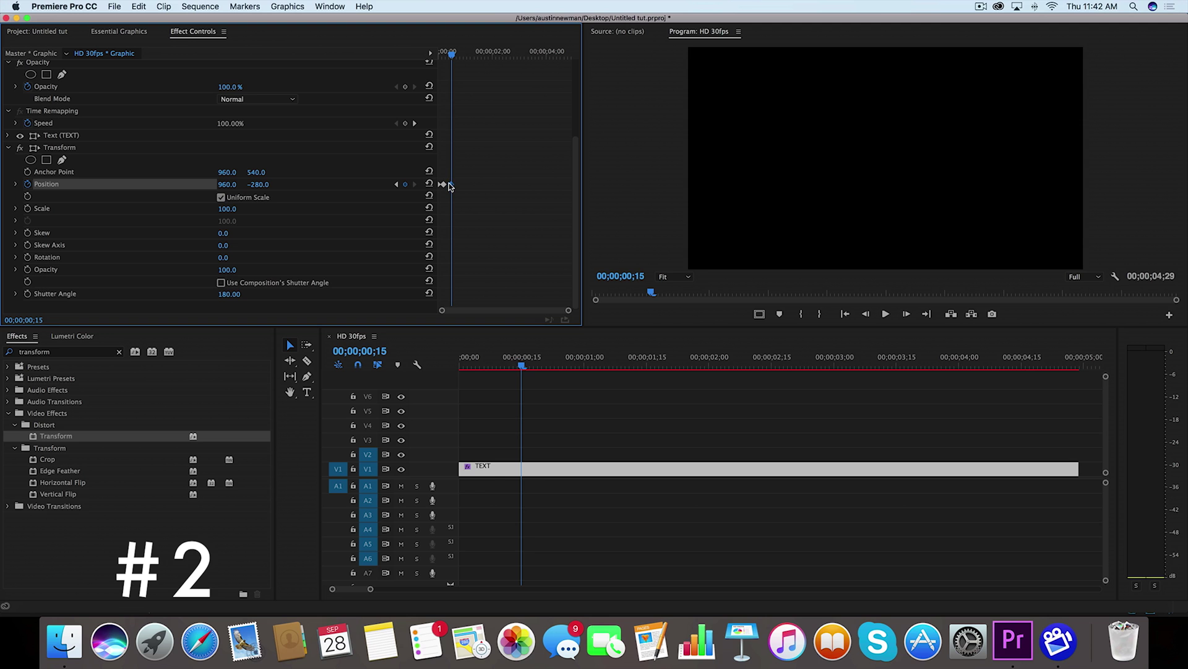
drag(520, 357, 559, 358)
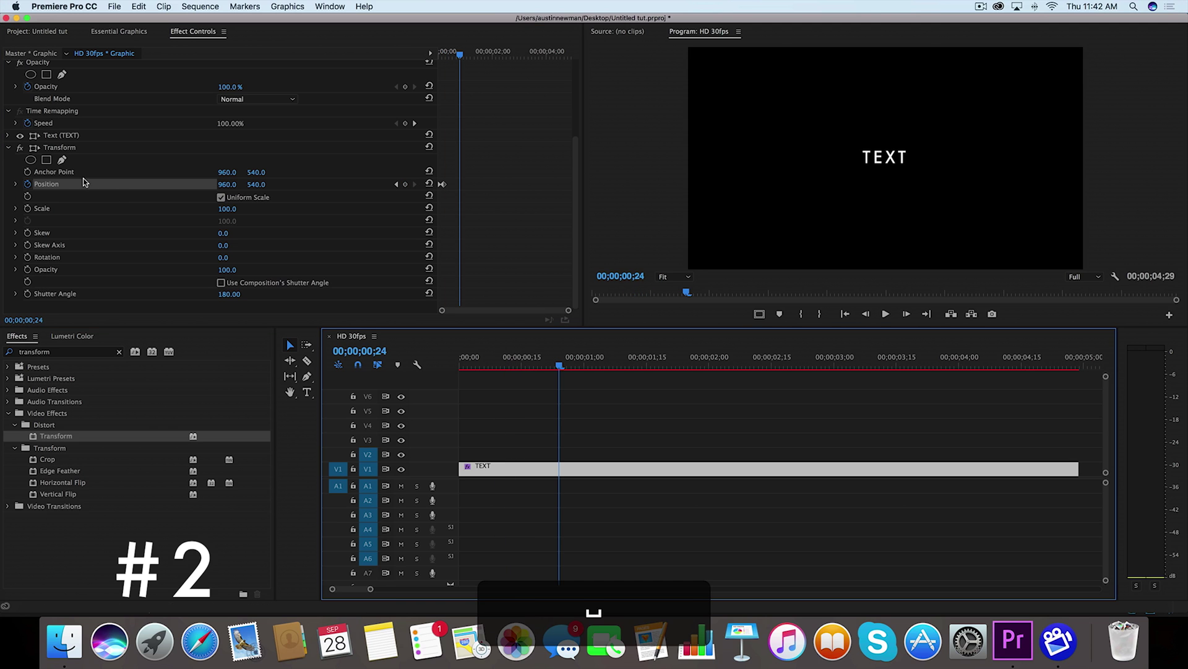
click(54, 148)
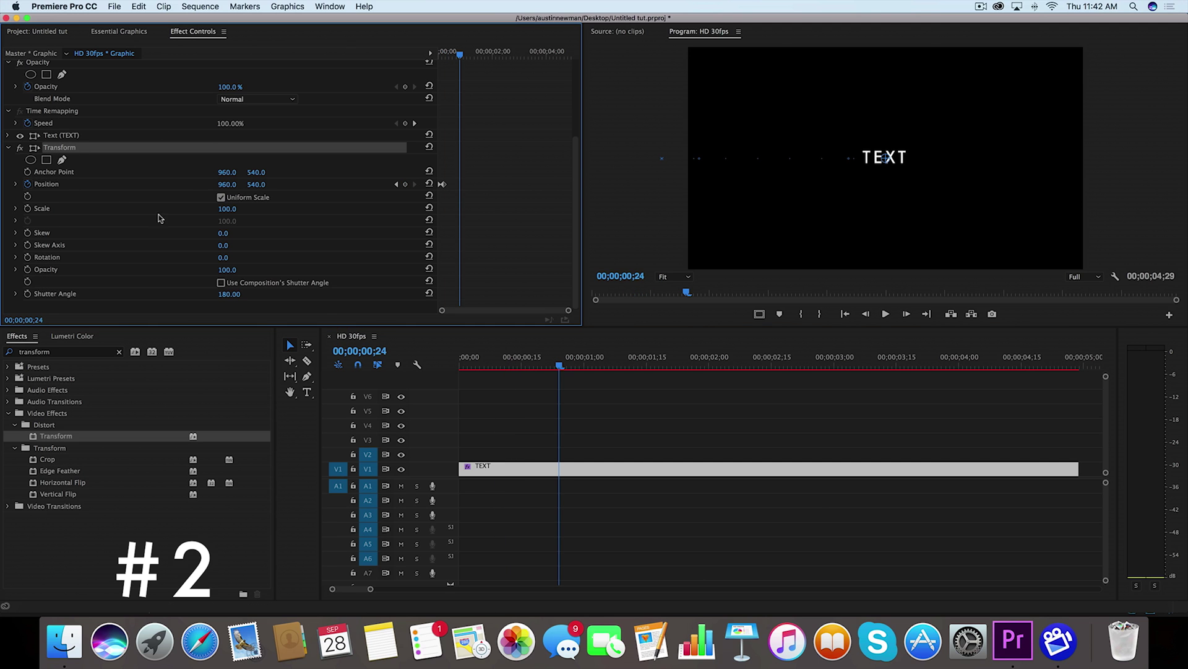
scroll(136, 210, up, 5)
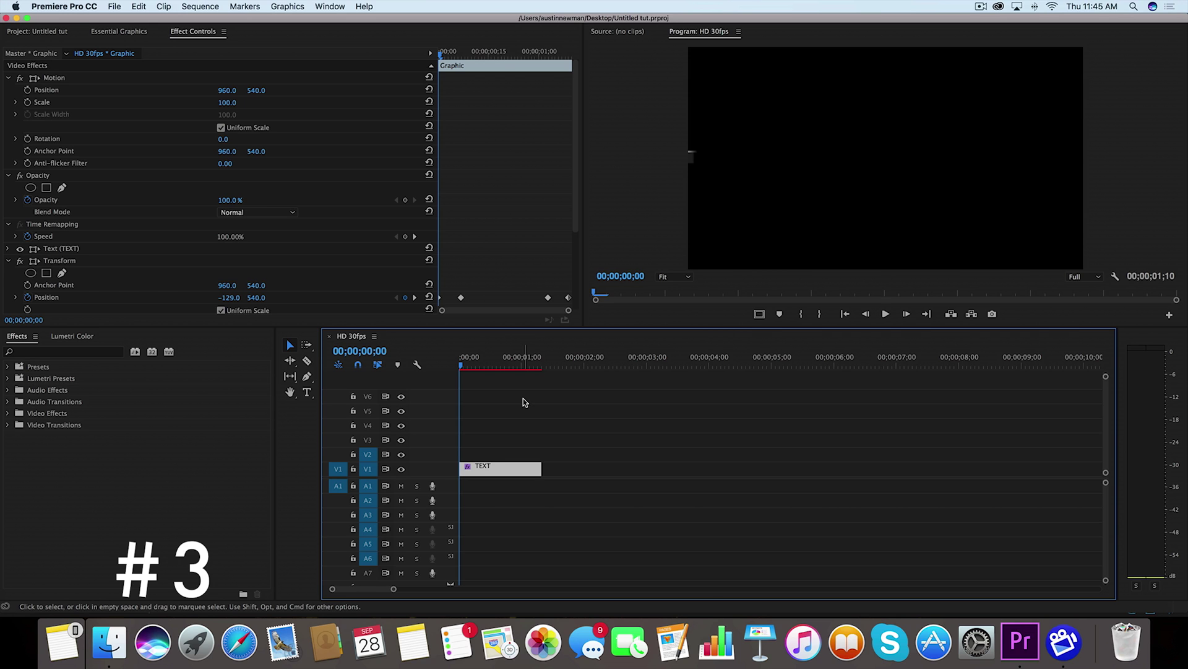
key(space)
drag(514, 363, 462, 363)
key(space)
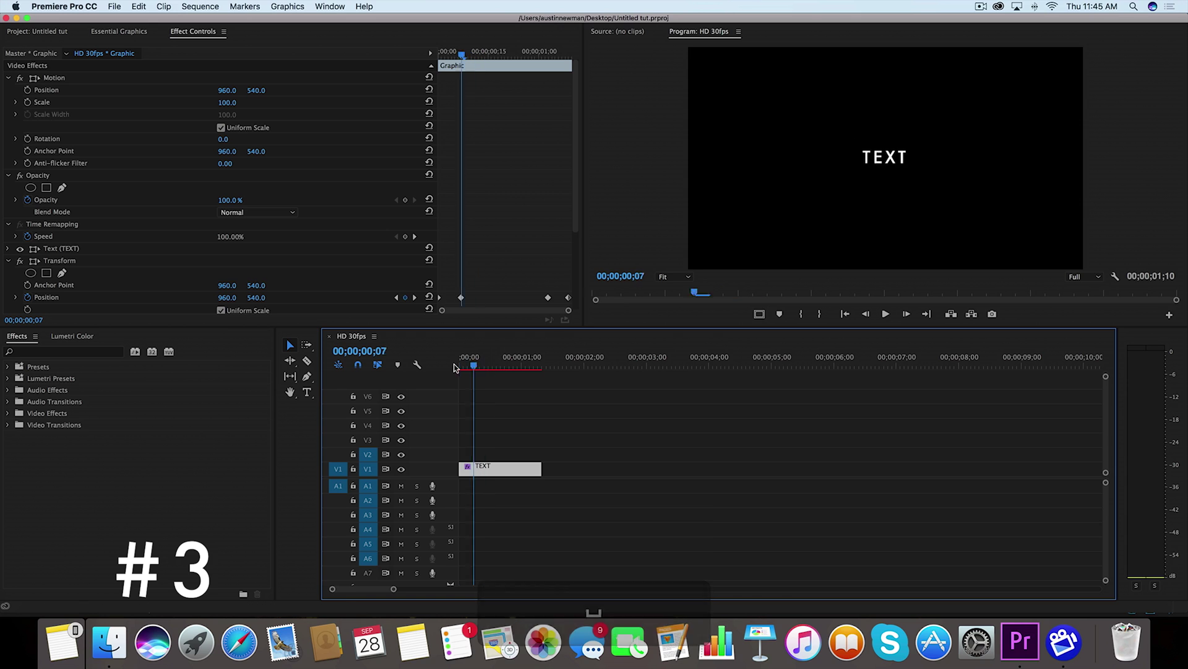
click(455, 367)
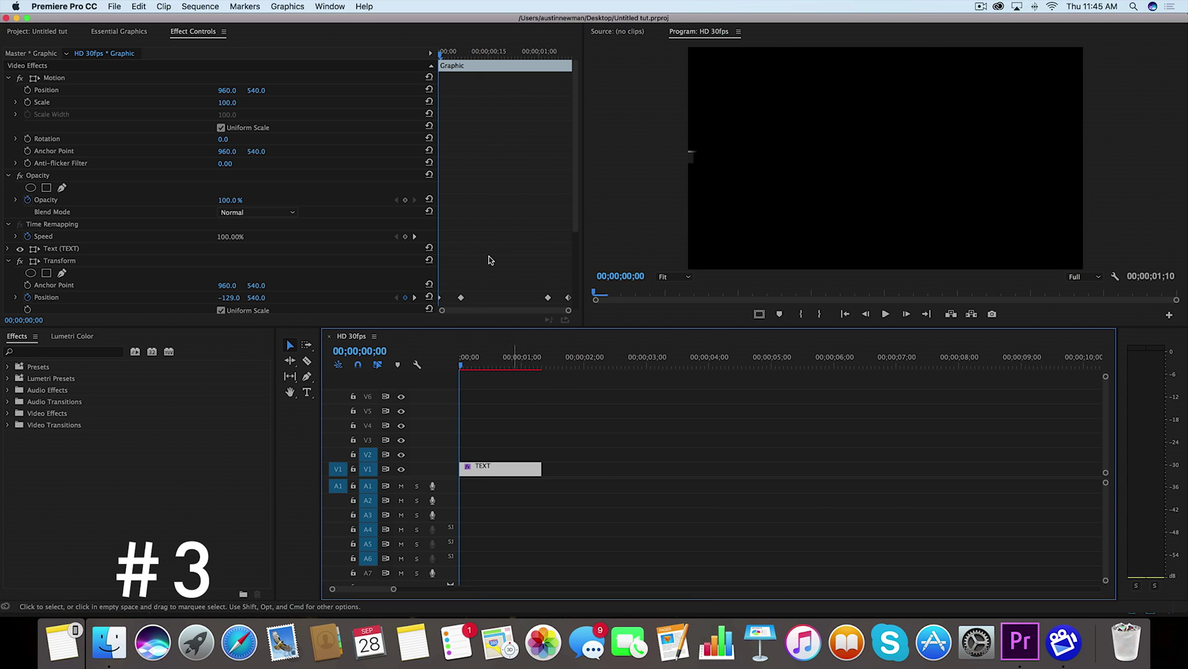
key(space)
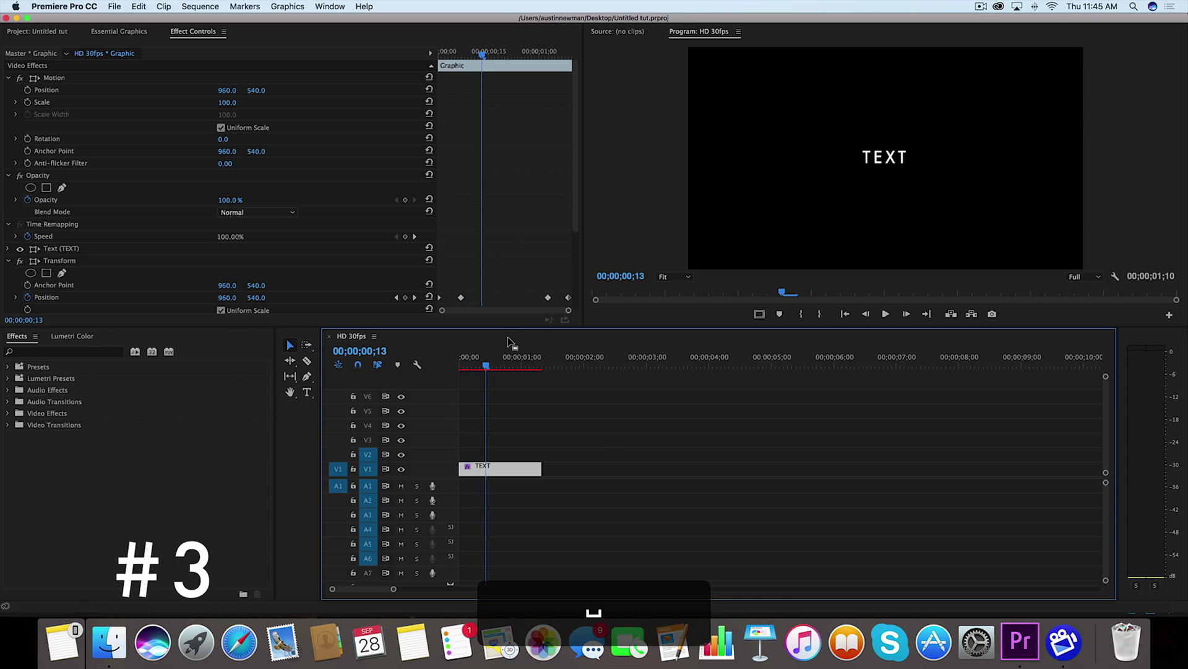
click(461, 365)
key(=)
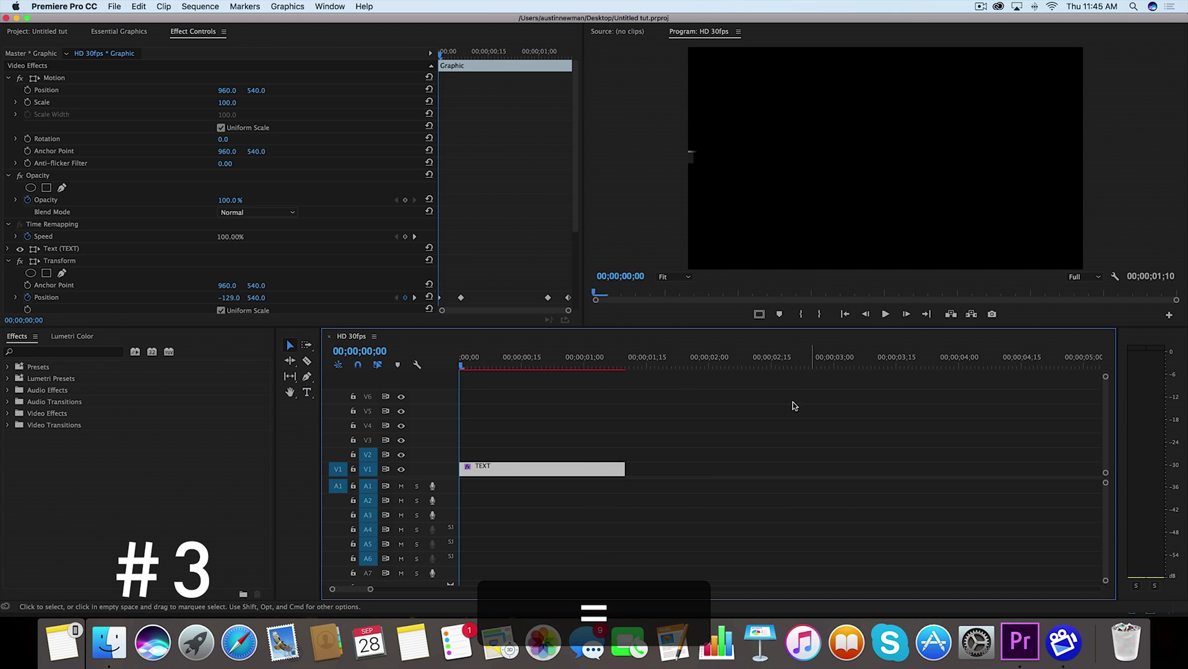
key(shift+Right)
key(shift+Right)
Switch the TEXT Position keyframe at 00;00;00;10 from Linear to Bezier temporal interpolation
scroll(192, 272, down, 5)
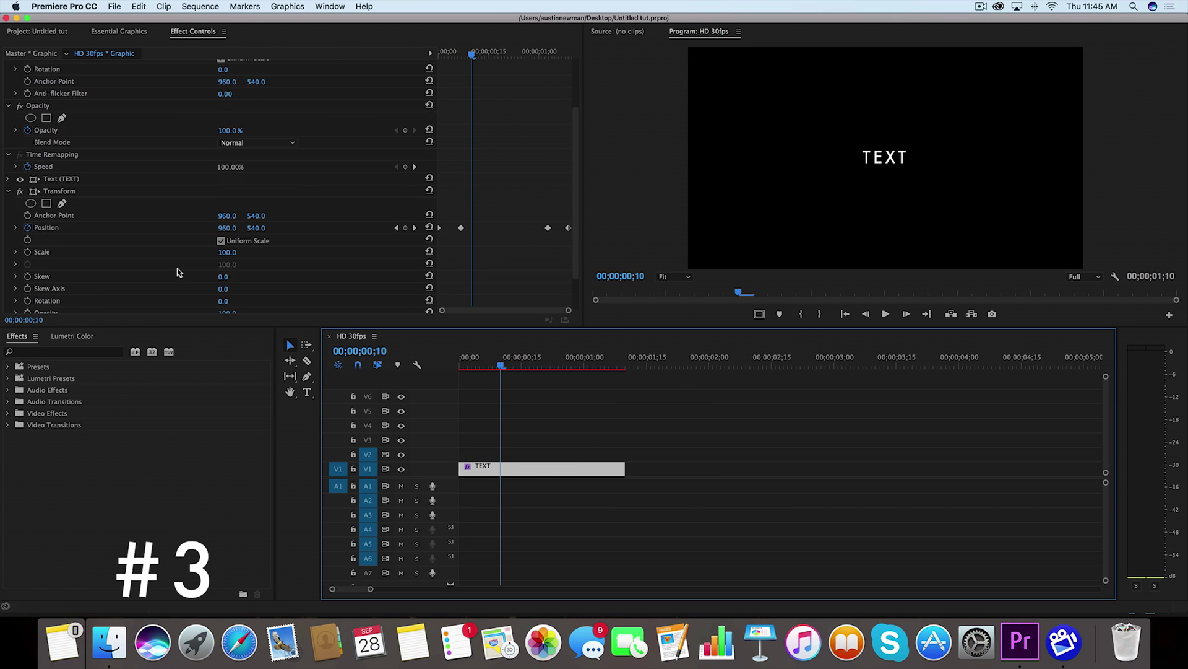
click(150, 191)
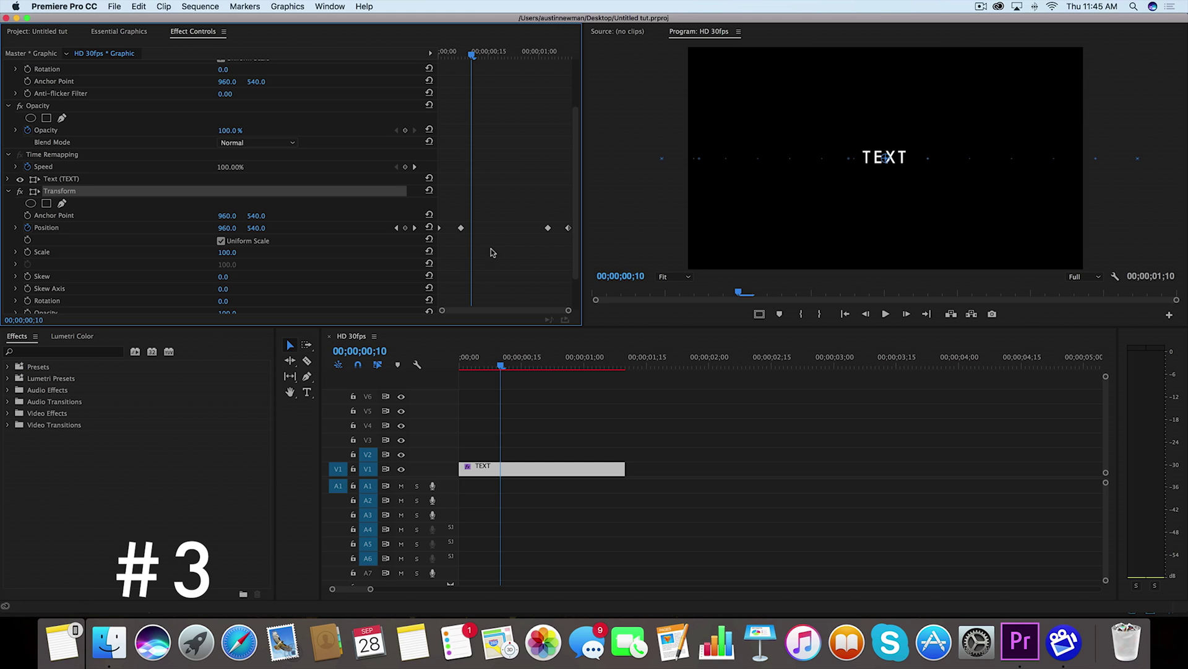
drag(440, 213, 496, 250)
right_click(461, 229)
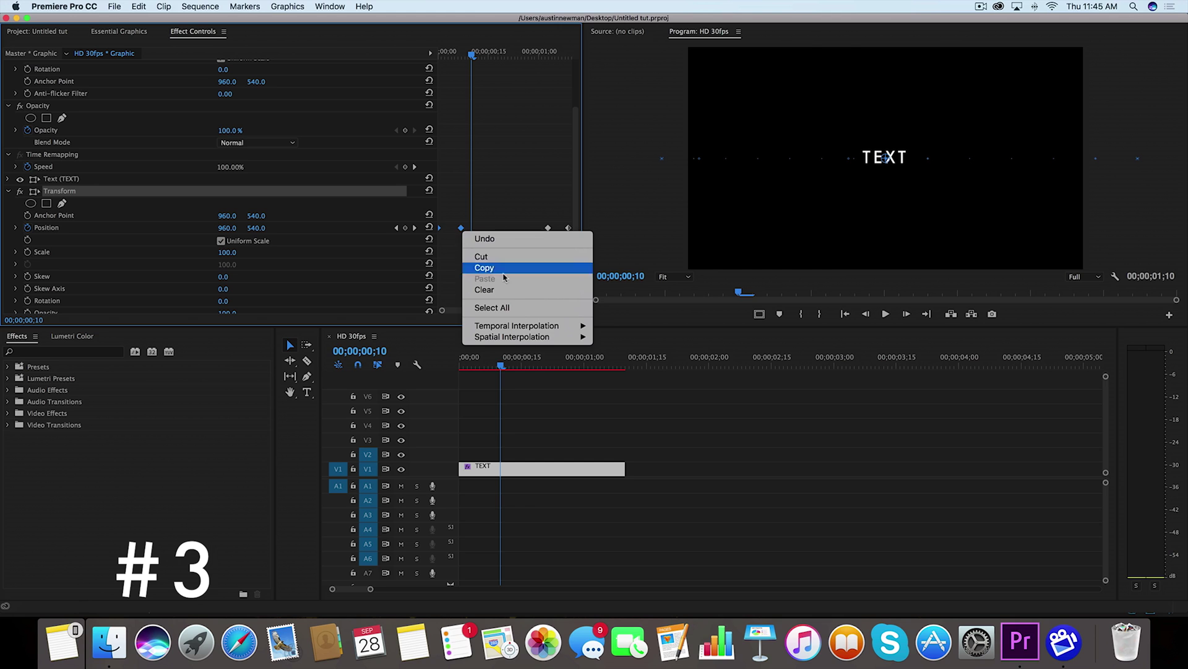
mouse_move(522, 327)
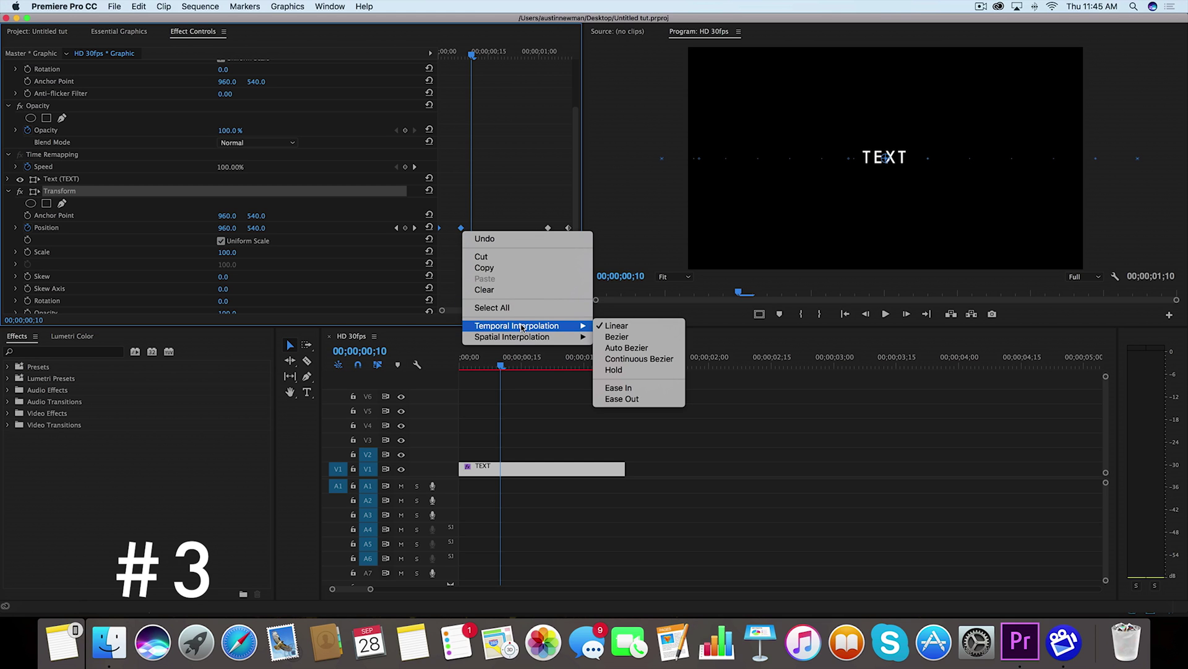
click(613, 336)
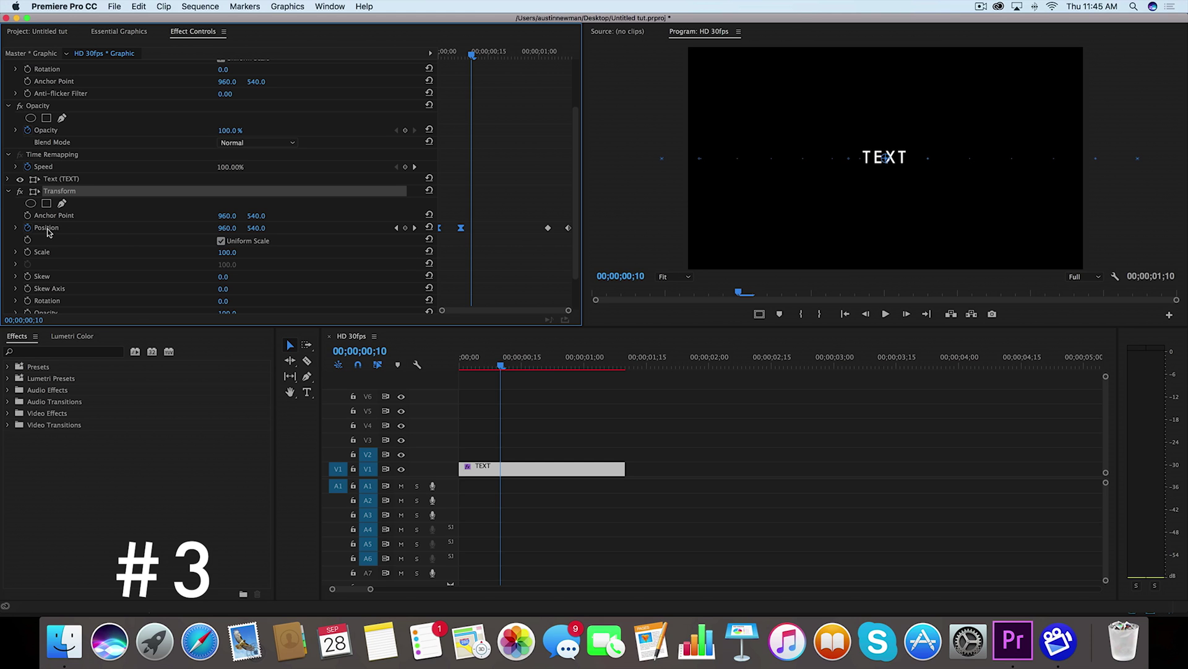
In the zoomed Position velocity graph, ease the first keyframe to 0 and into the second, then preview
click(15, 228)
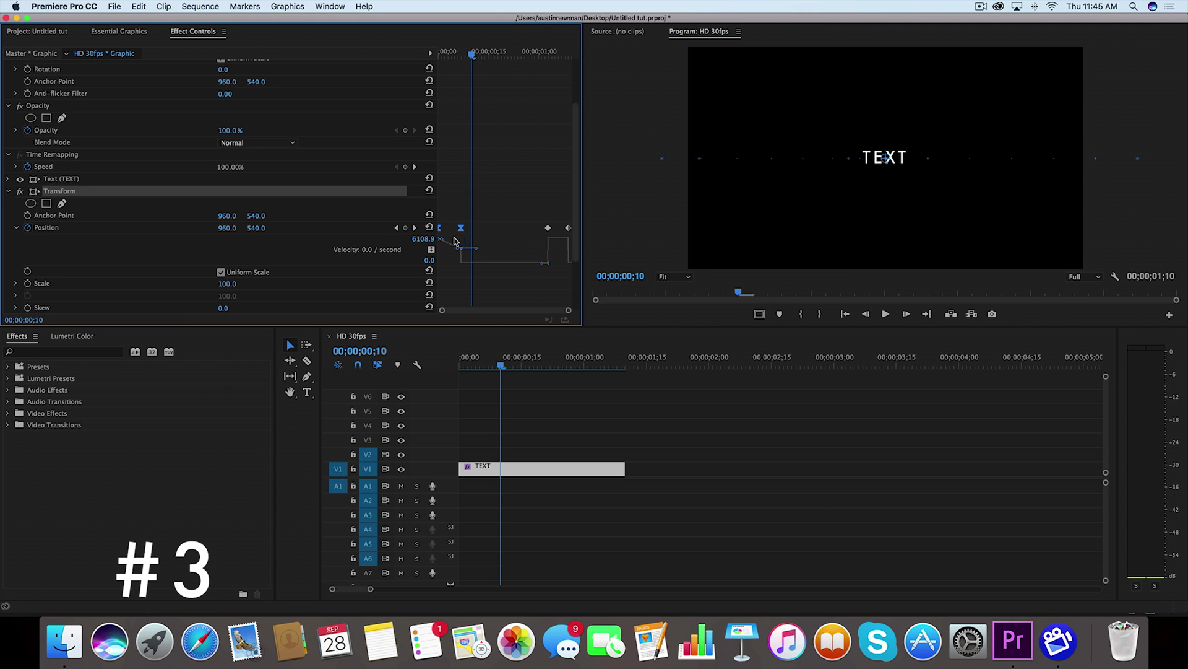
drag(472, 55, 416, 56)
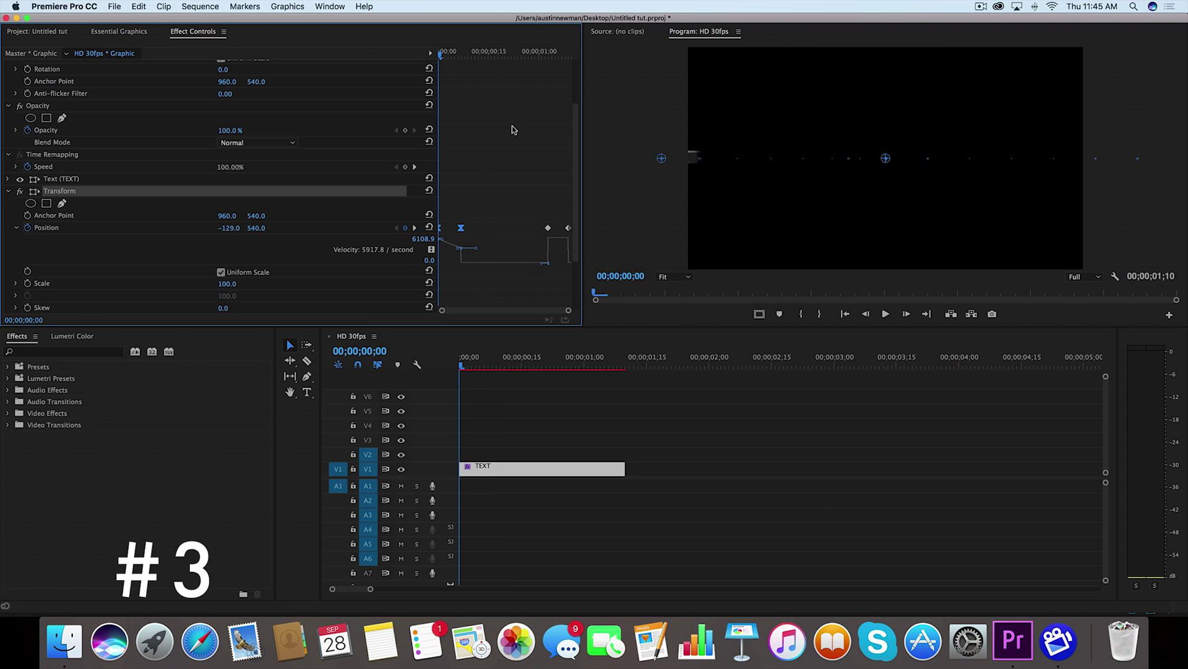
key(=)
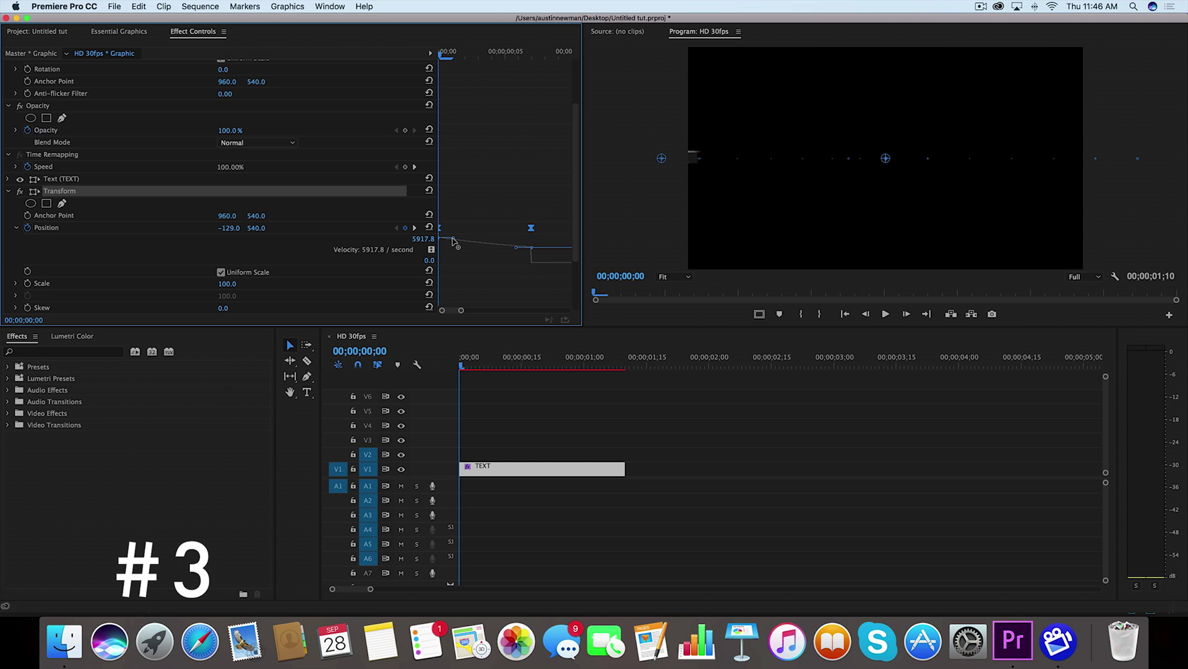
drag(455, 240, 457, 270)
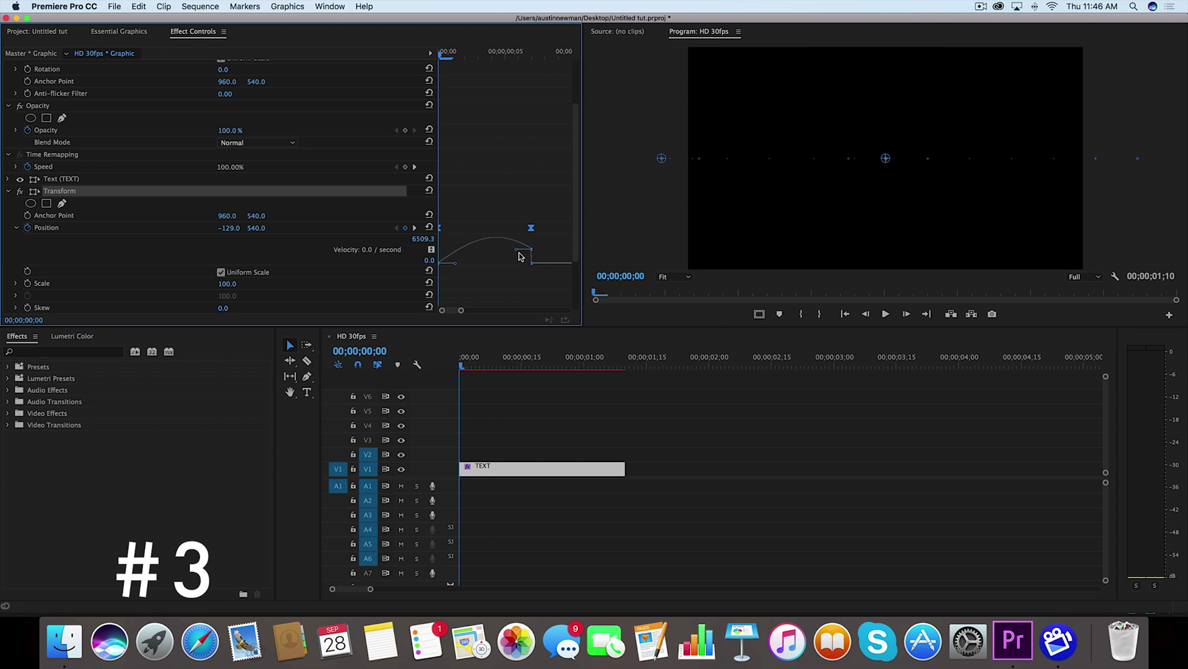
drag(516, 249, 515, 269)
key(space)
Reshape the velocity curve to peak sharply near 19573.8 at the start, then replay the animation
drag(511, 266, 444, 265)
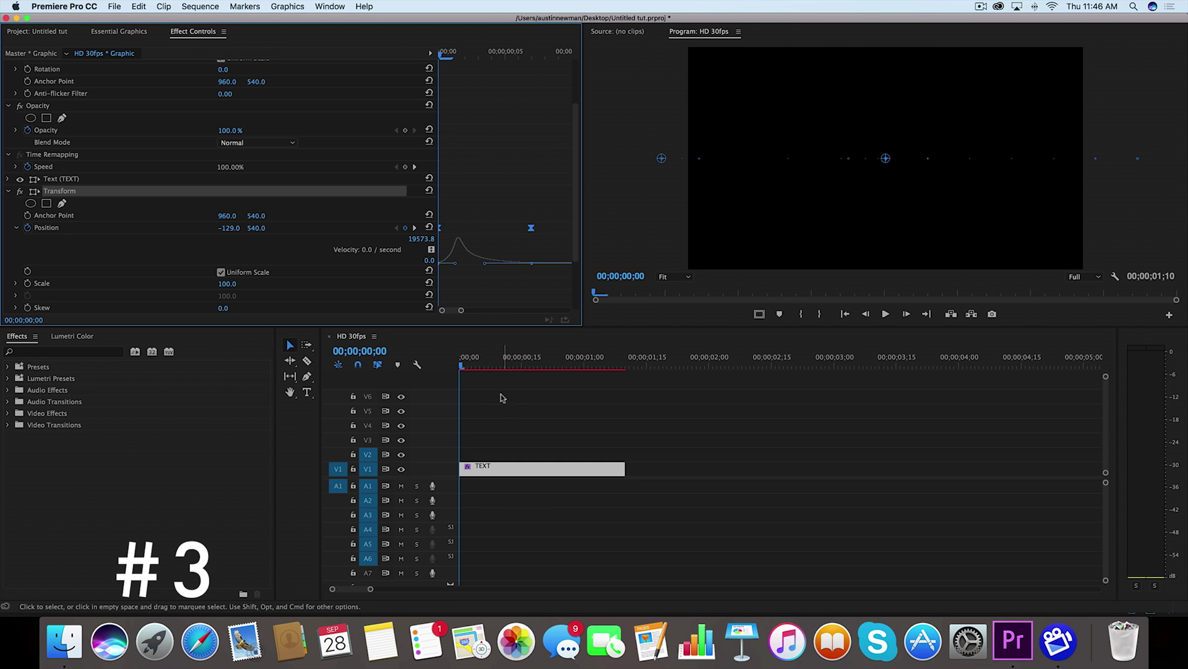
click(480, 365)
key(Home)
key(space)
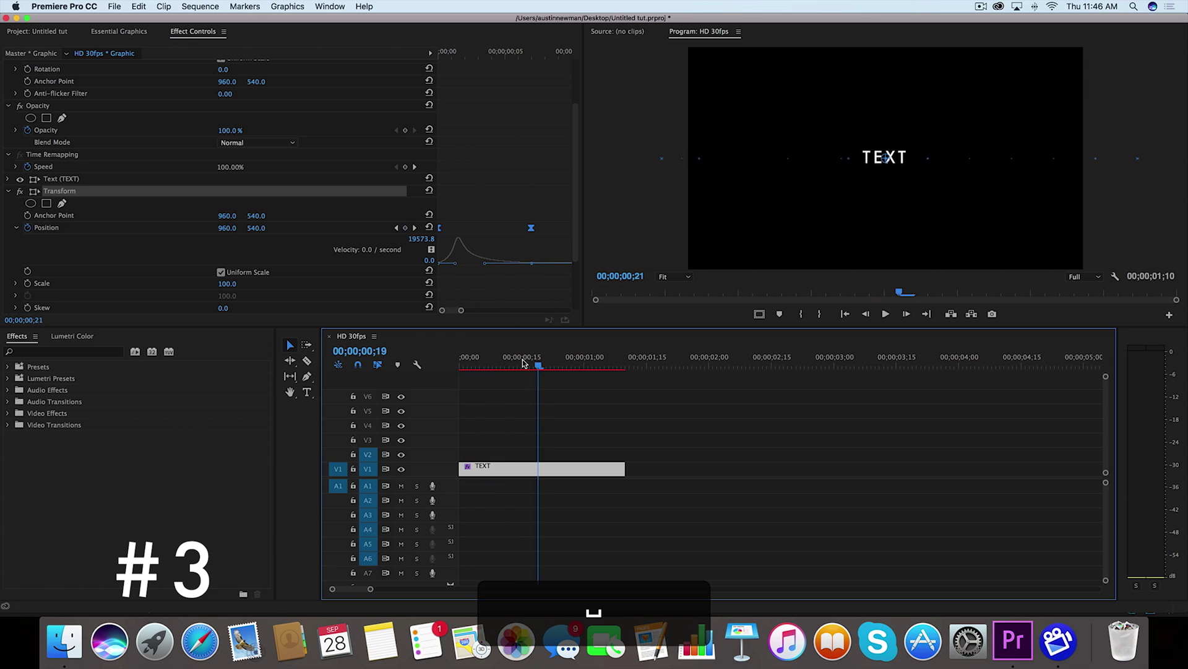
key(space)
key(space)
key(space)
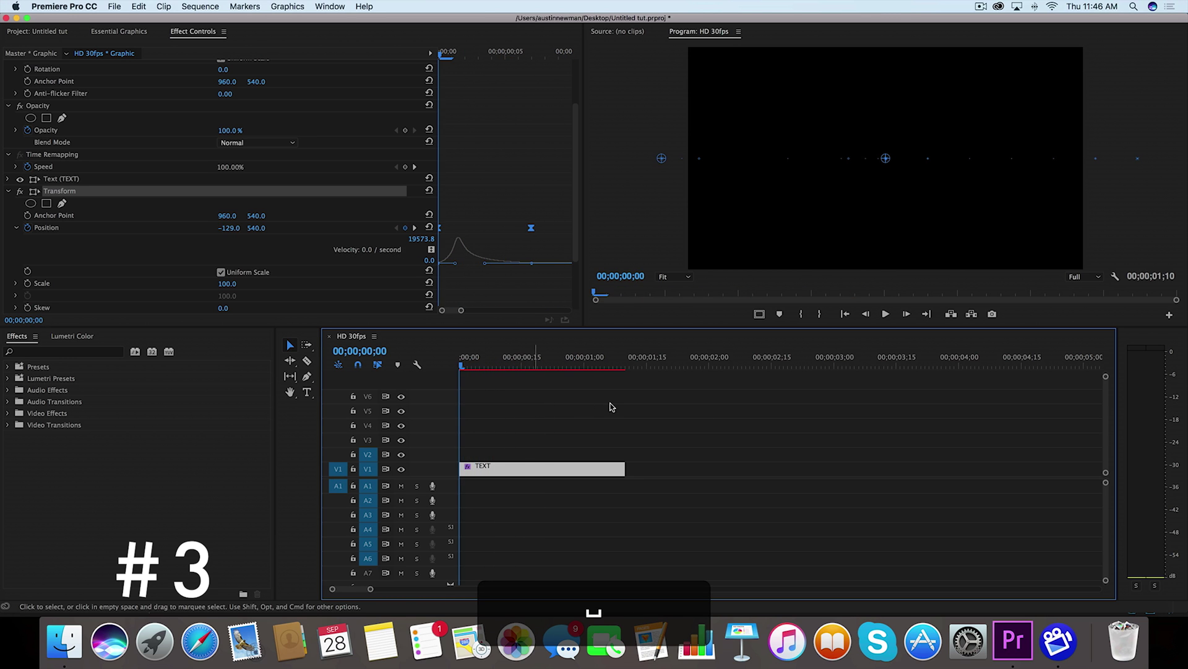
key(space)
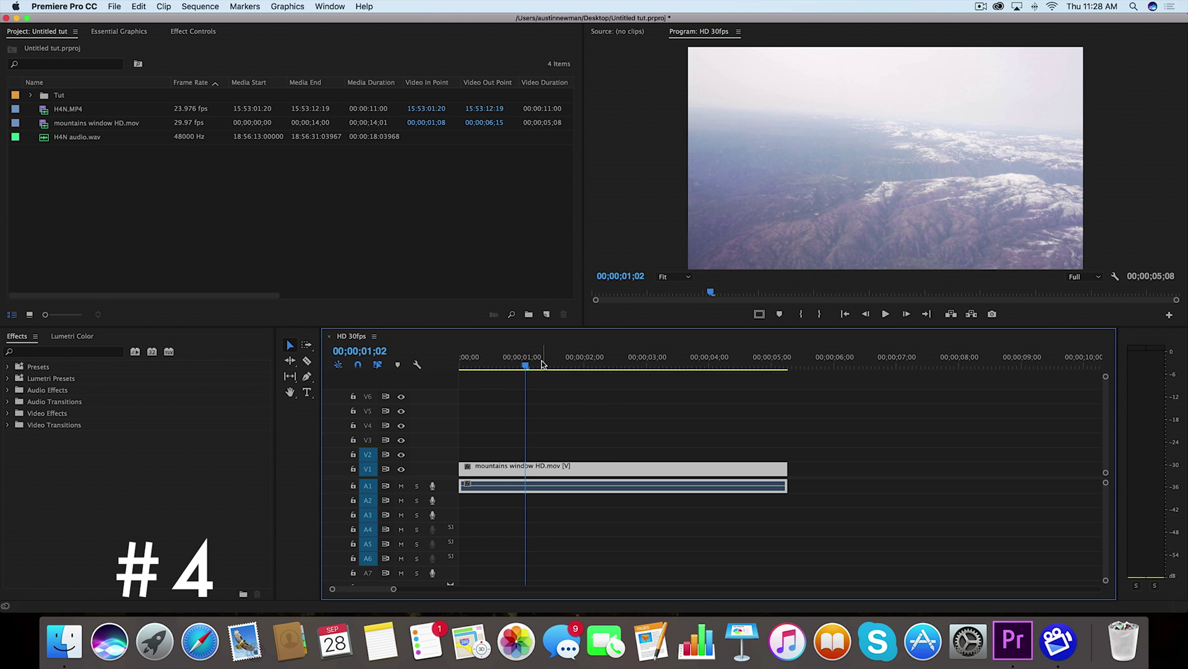
drag(528, 367, 694, 362)
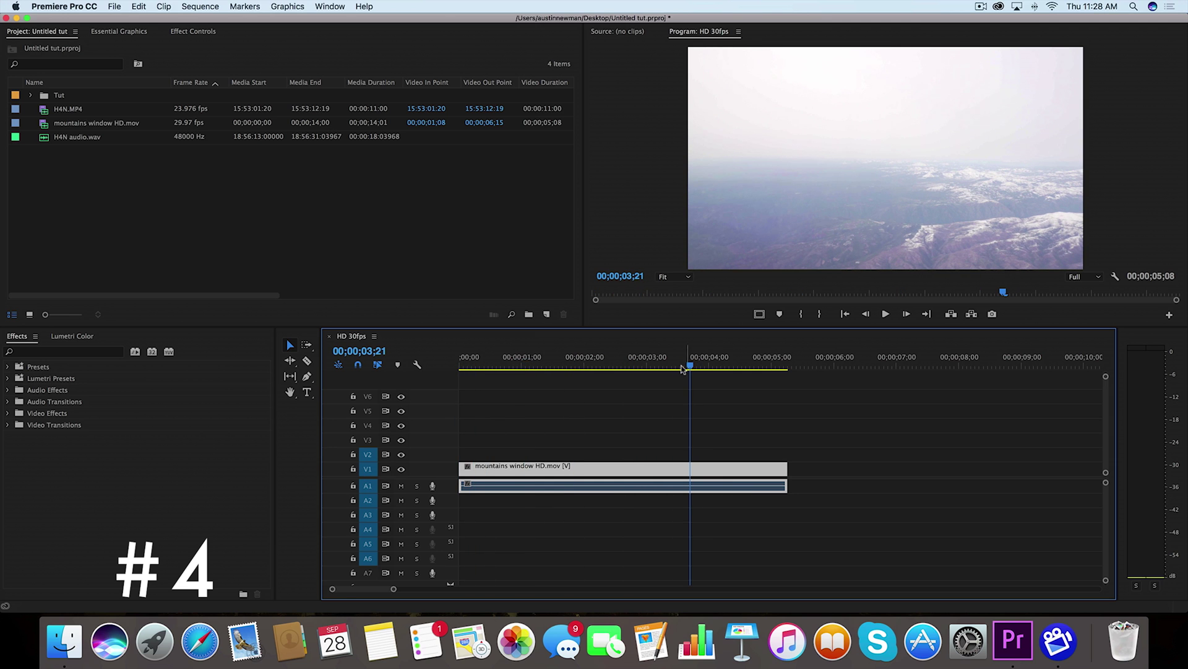
key(Home)
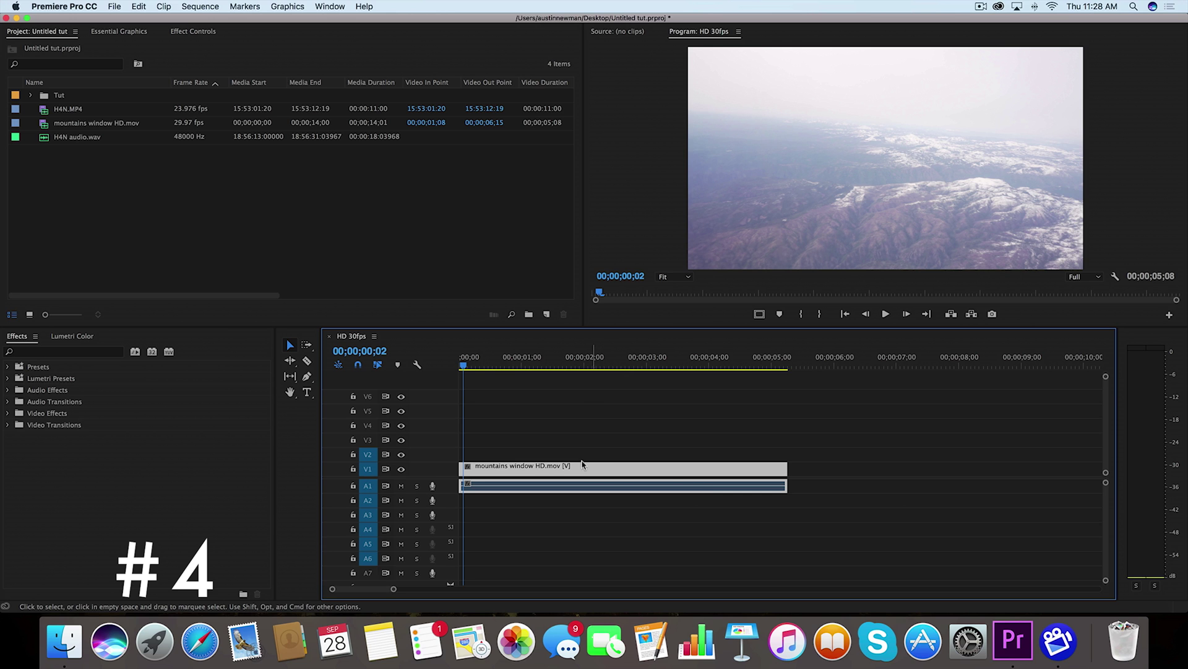
key(alt)
drag(581, 470, 868, 470)
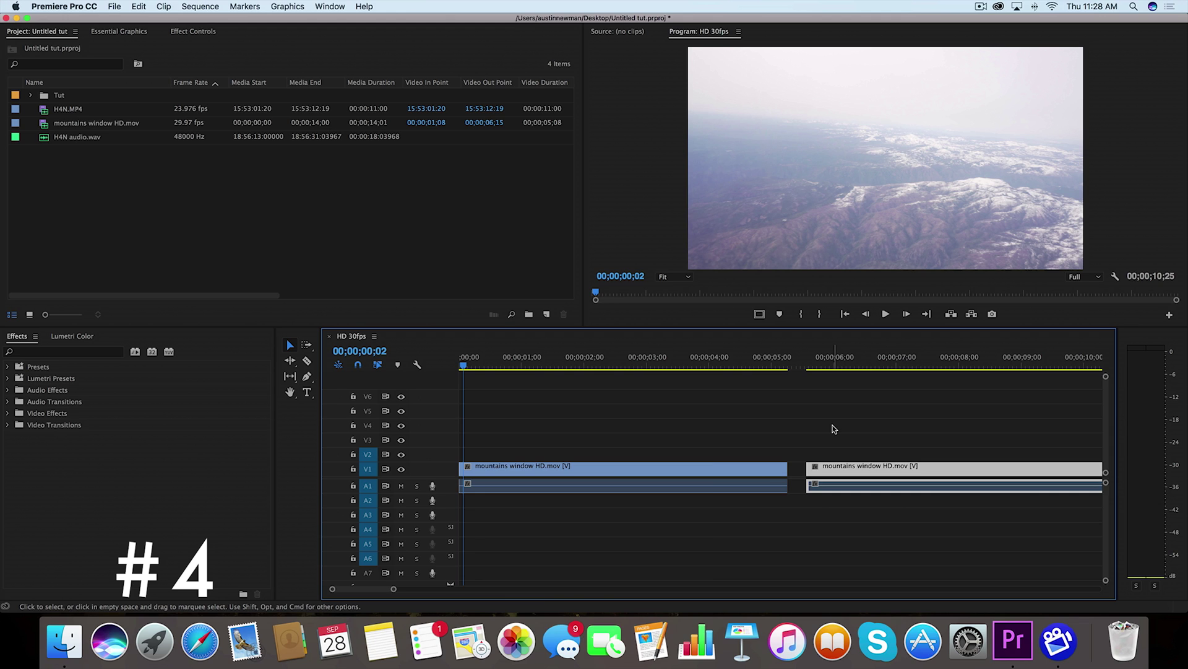
key(super+z)
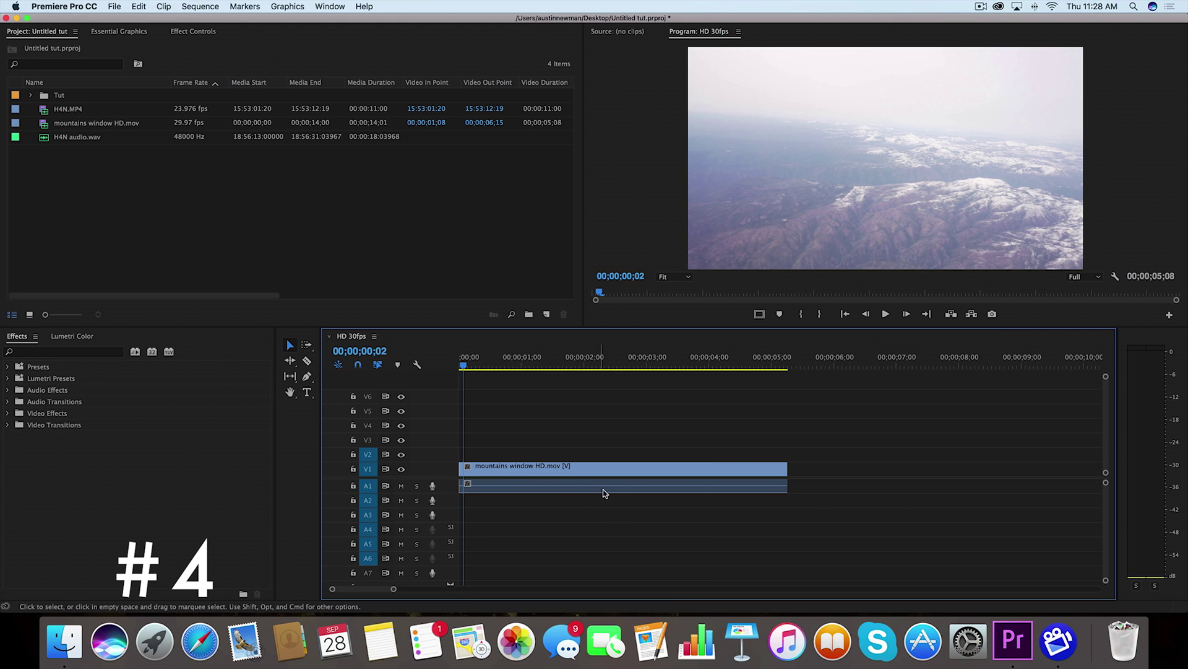
Delete only the clip's audio with Option+Delete, then undo to restore it
alt+click(619, 493)
key(alt+BackSpace)
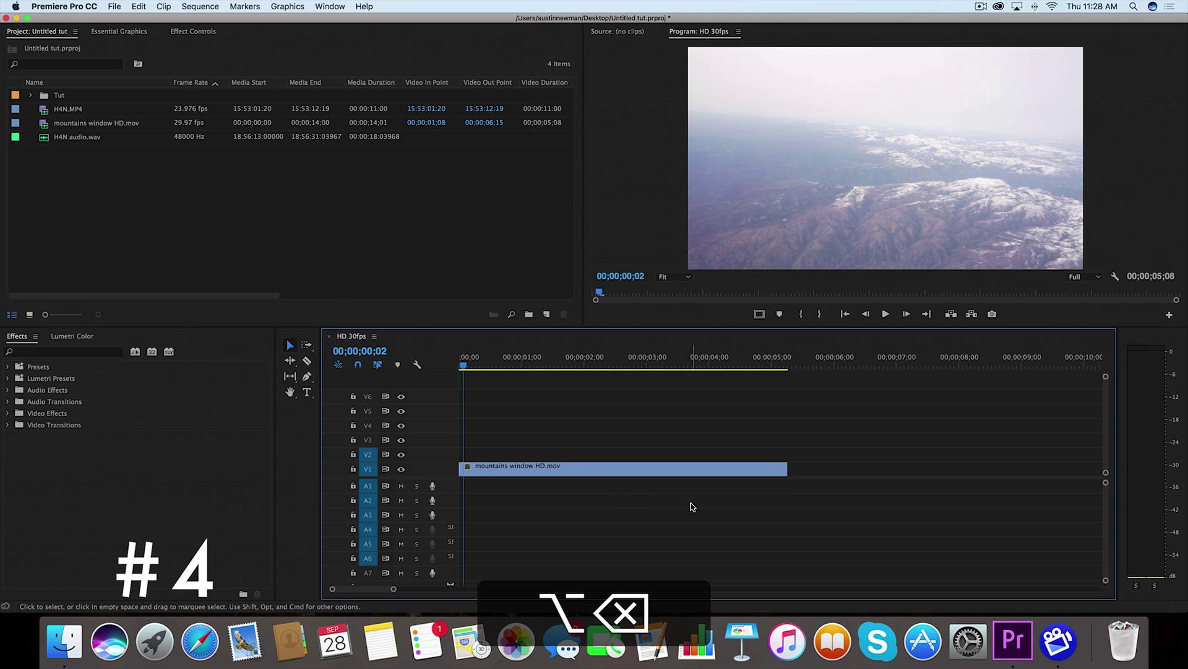
key(BackSpace)
key(super+z)
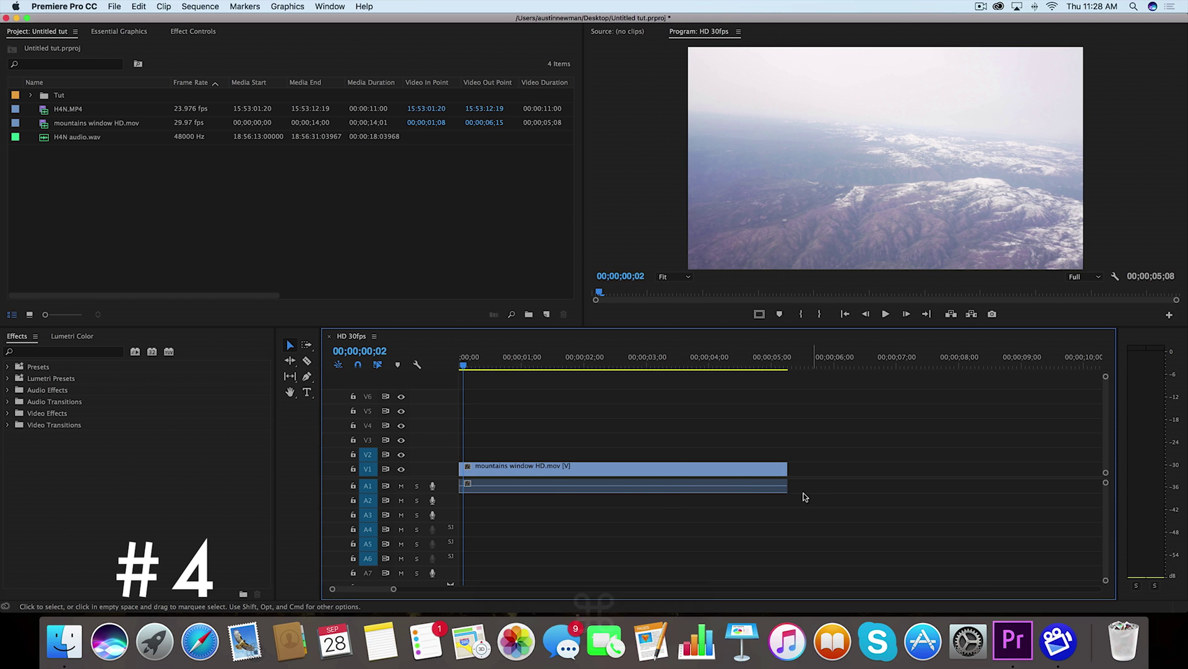
Option-trim the mountains window HD.mov video's end left, leaving its linked audio full length
click(753, 472)
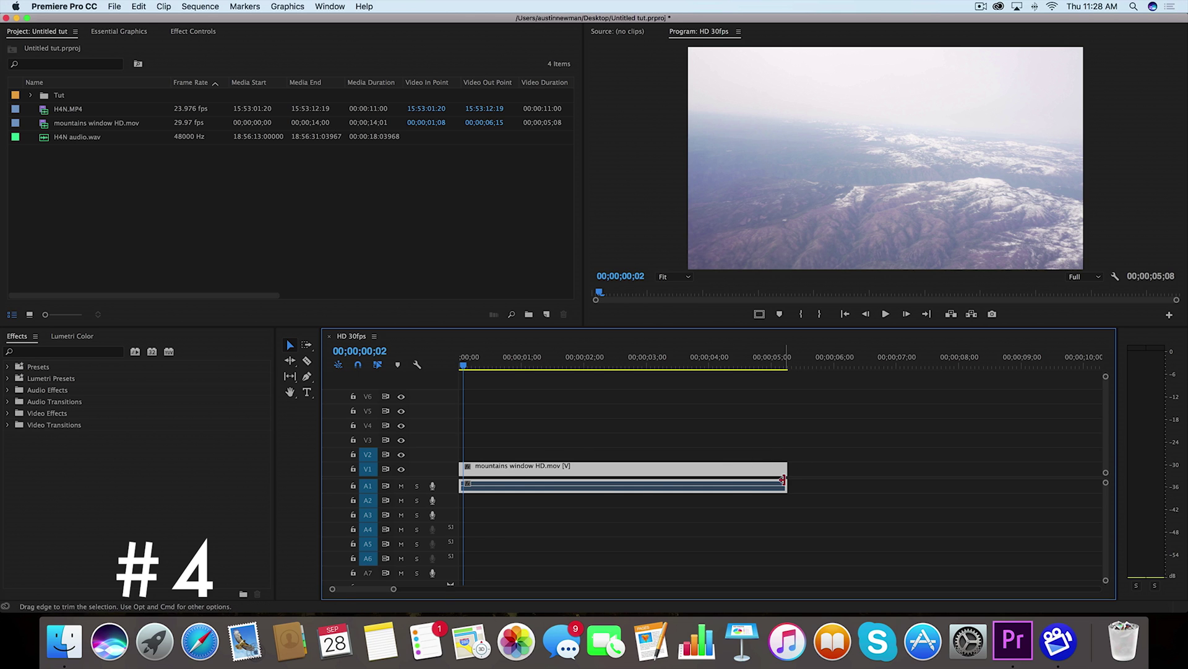
click(783, 446)
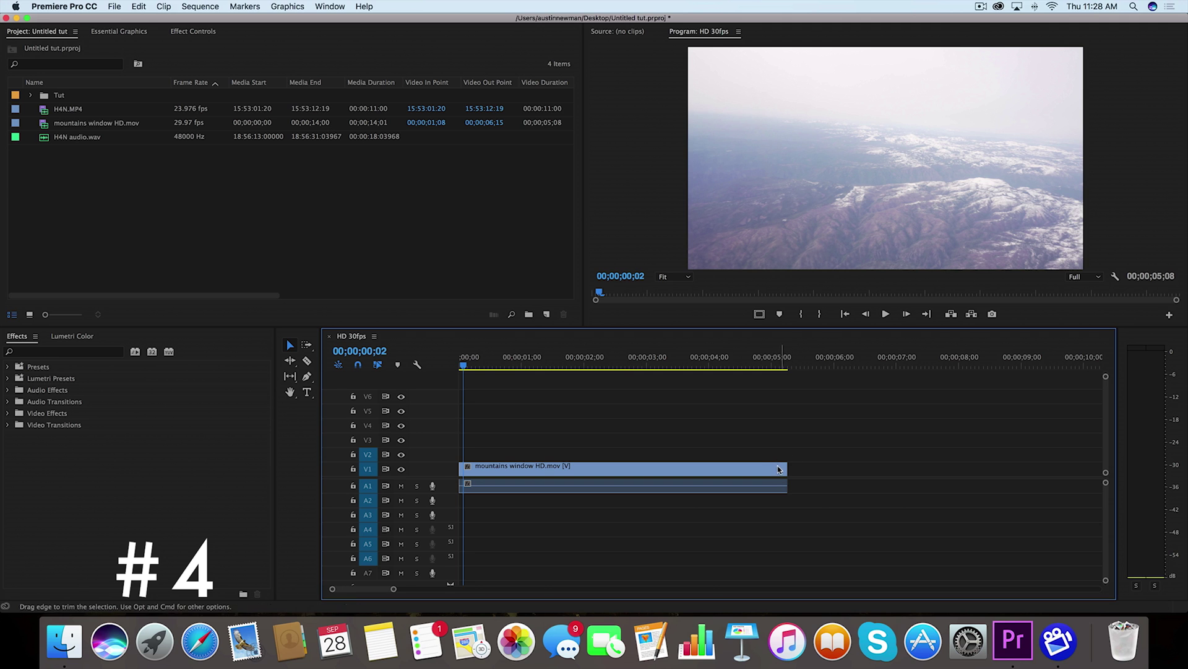
drag(787, 468, 736, 468)
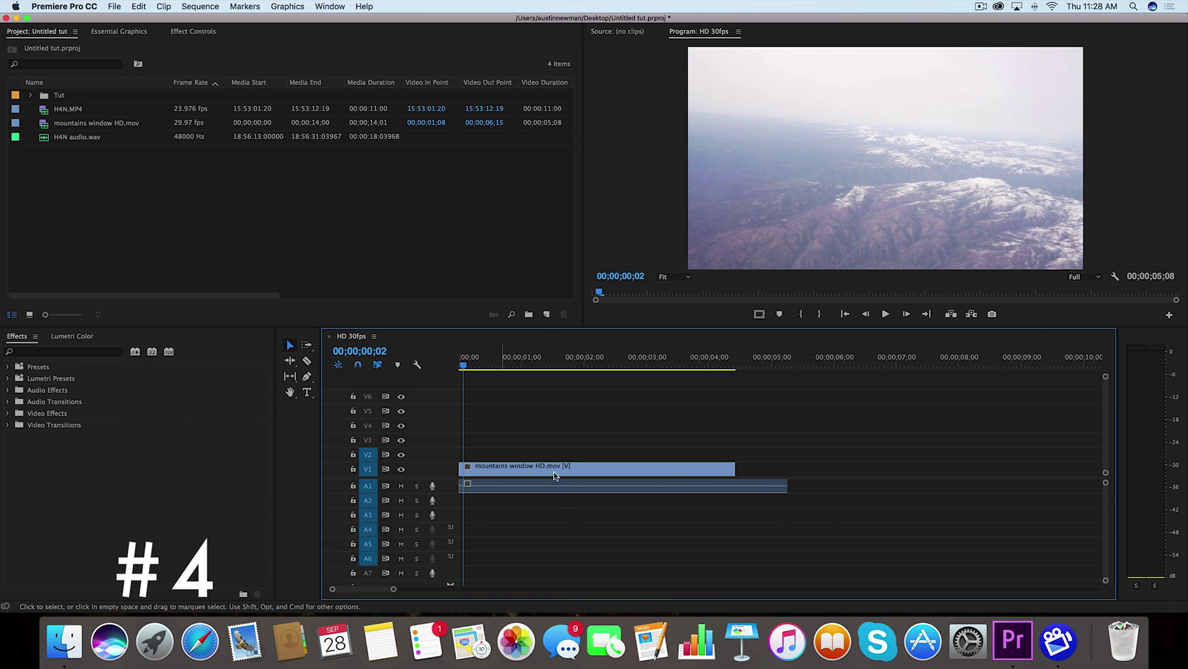
click(669, 472)
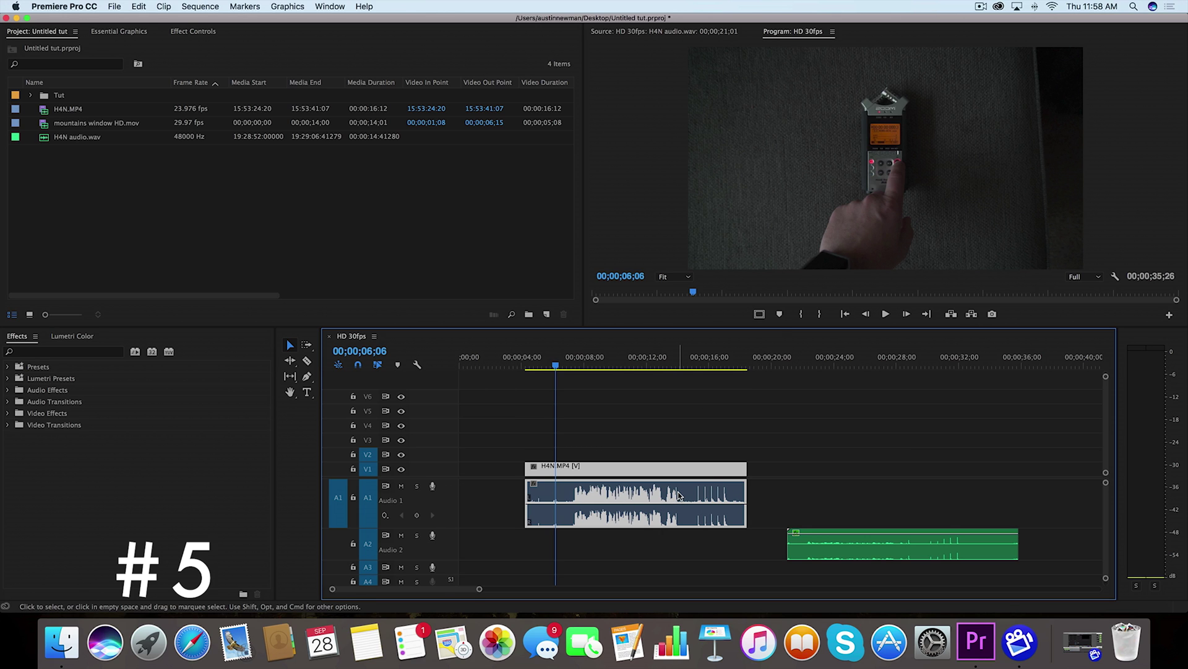
Play the H4N.MP4 clip's camera audio, then the separate H4N audio.wav recording on A2
click(852, 550)
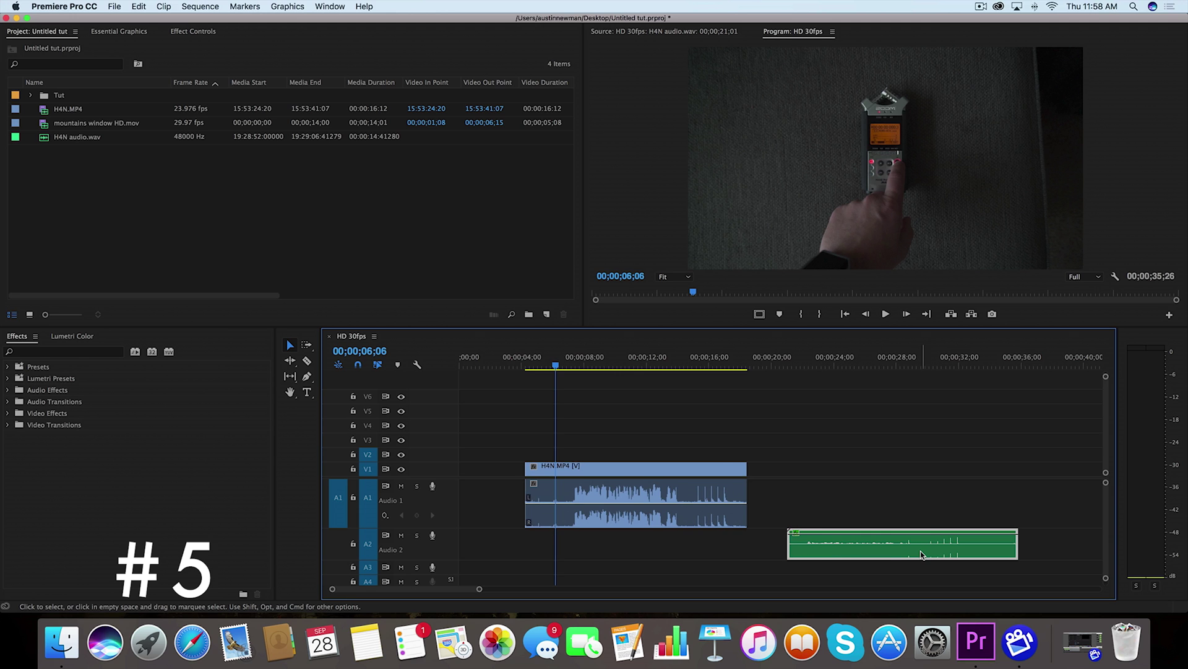
click(570, 366)
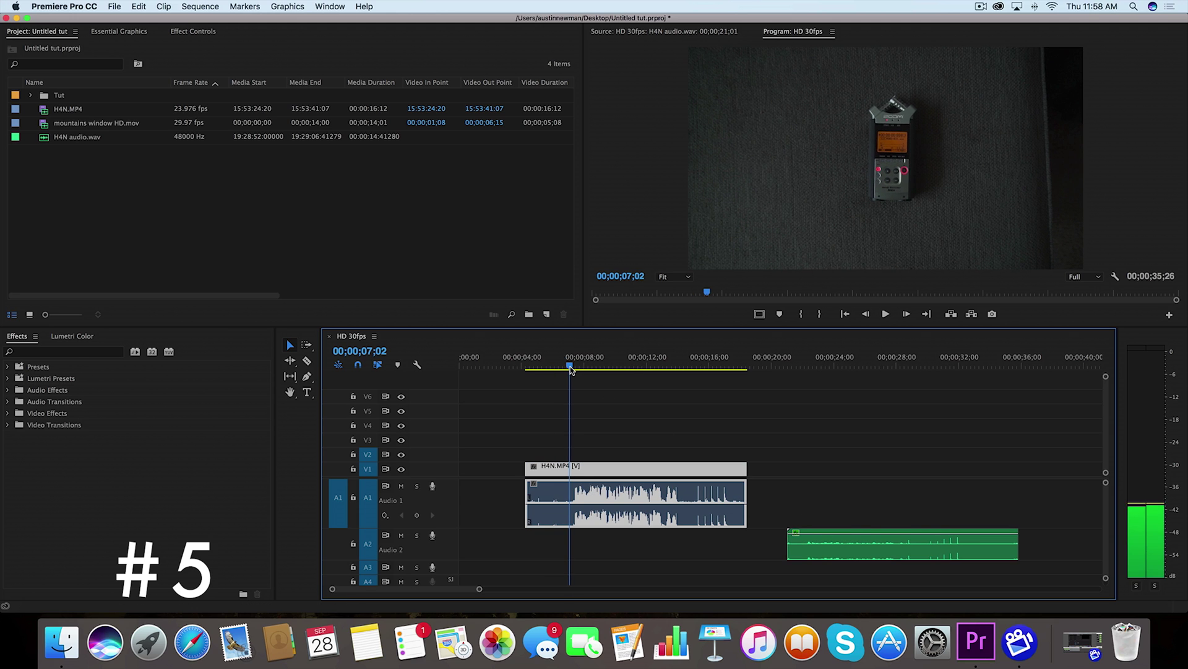
key(space)
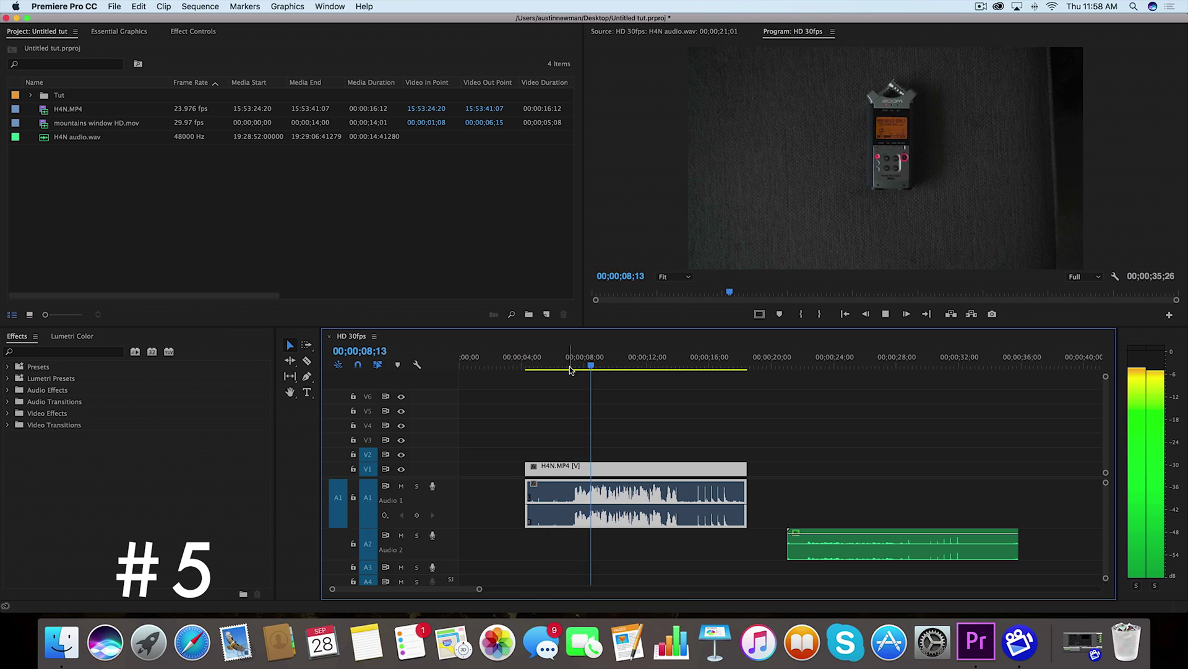
key(space)
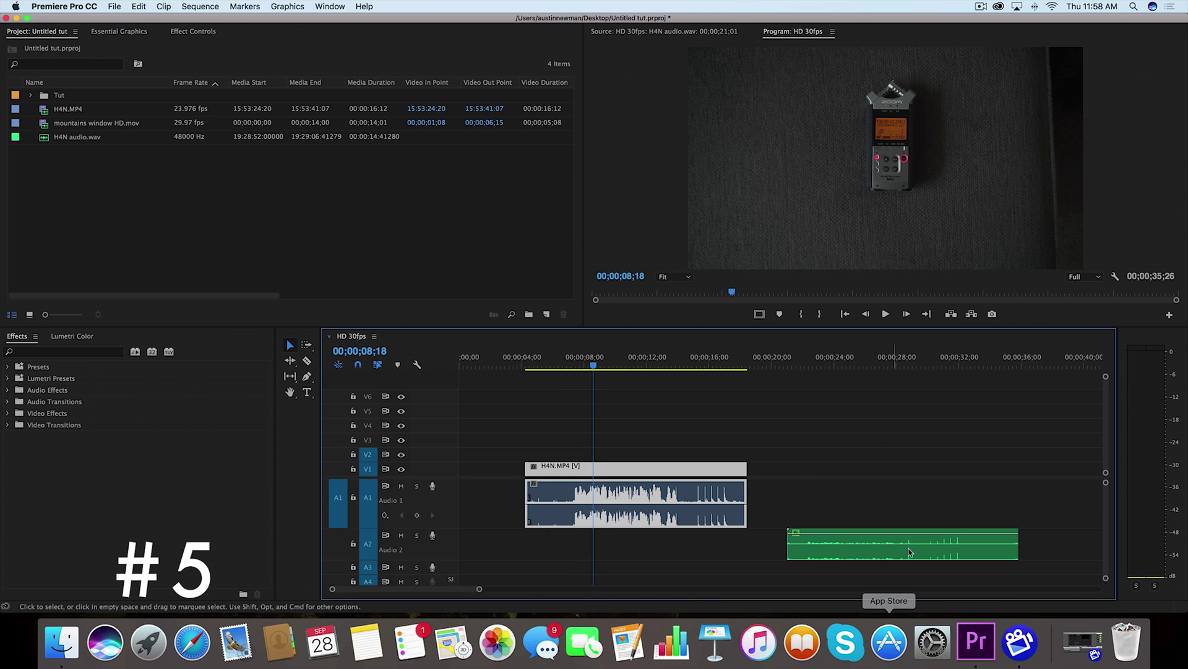
click(799, 364)
key(space)
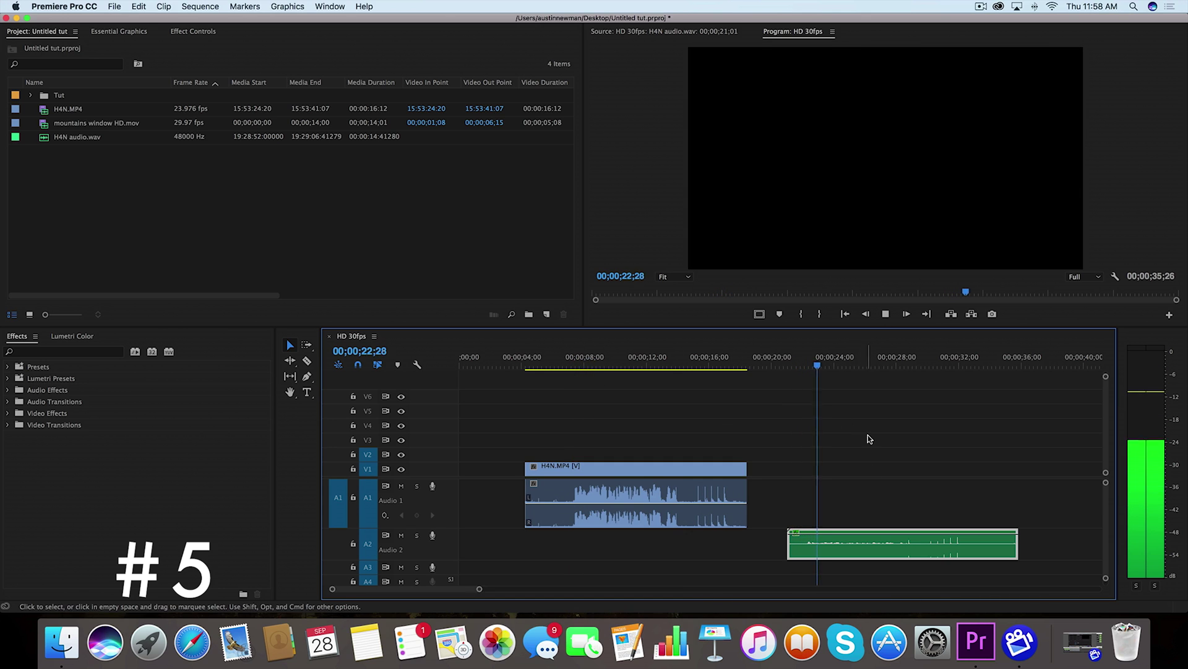
key(space)
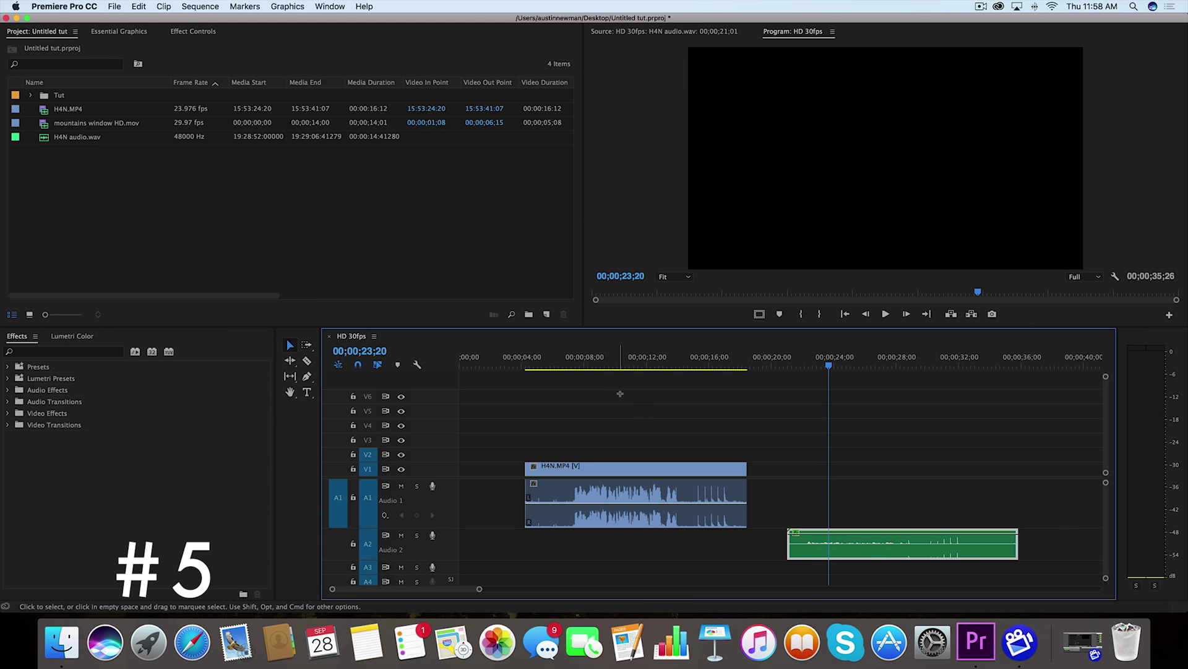
Synchronize the H4N.MP4 clip with the H4N audio.wav recording by audio
mouse_move(619, 390)
mouse_down()
mouse_move(867, 570)
mouse_move(857, 558)
mouse_up()
right_click(857, 557)
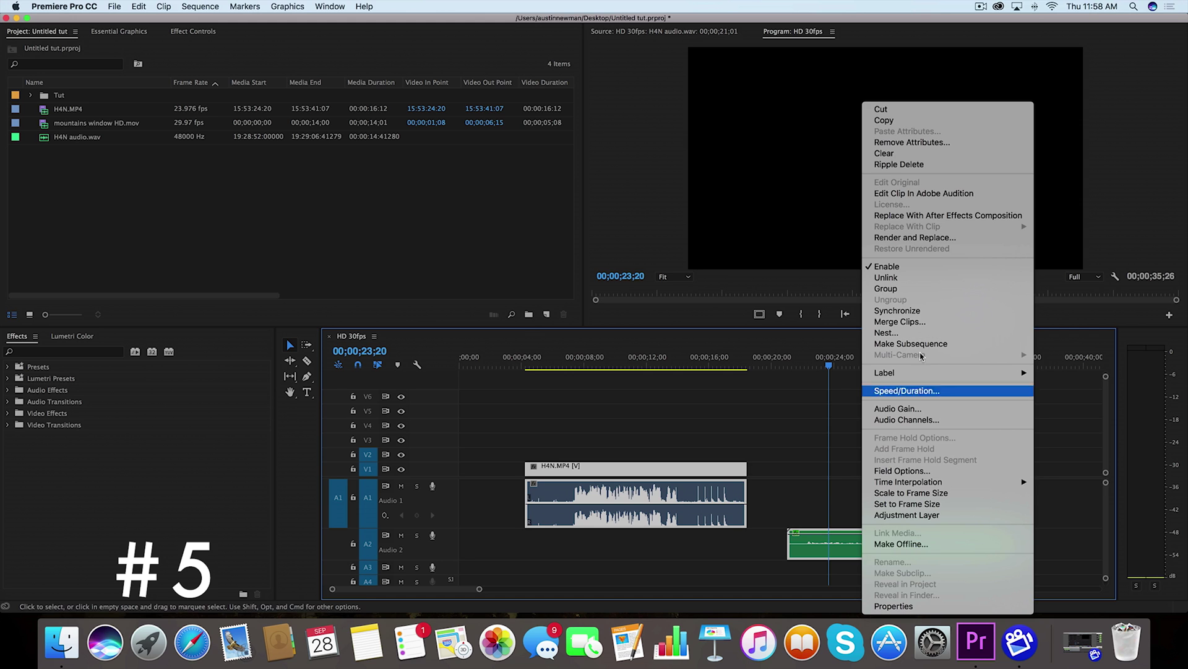
click(907, 314)
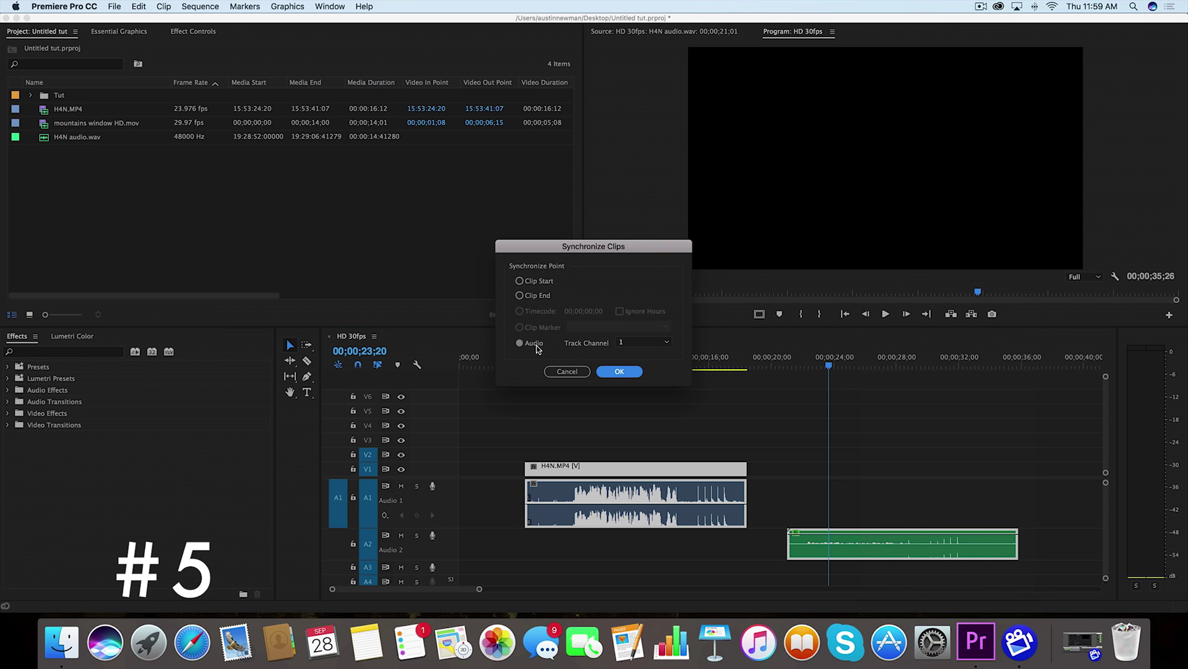
click(617, 371)
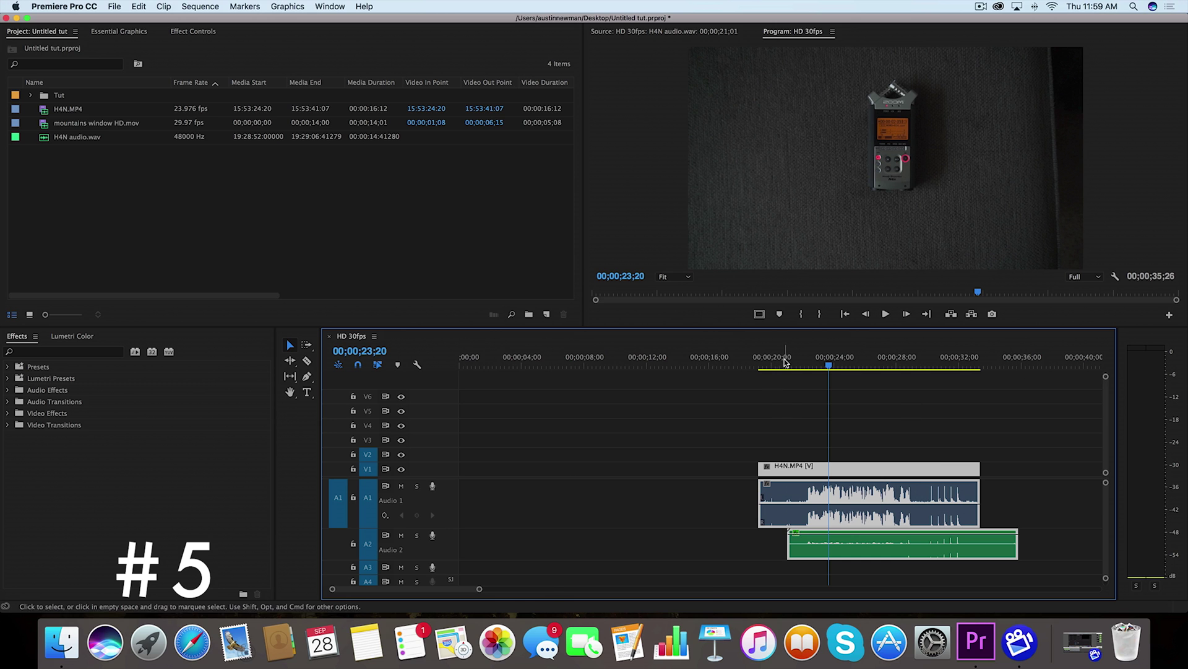
Play the synced clips, muting and unmuting tracks A1 and A2 in turn to compare
click(784, 362)
key(space)
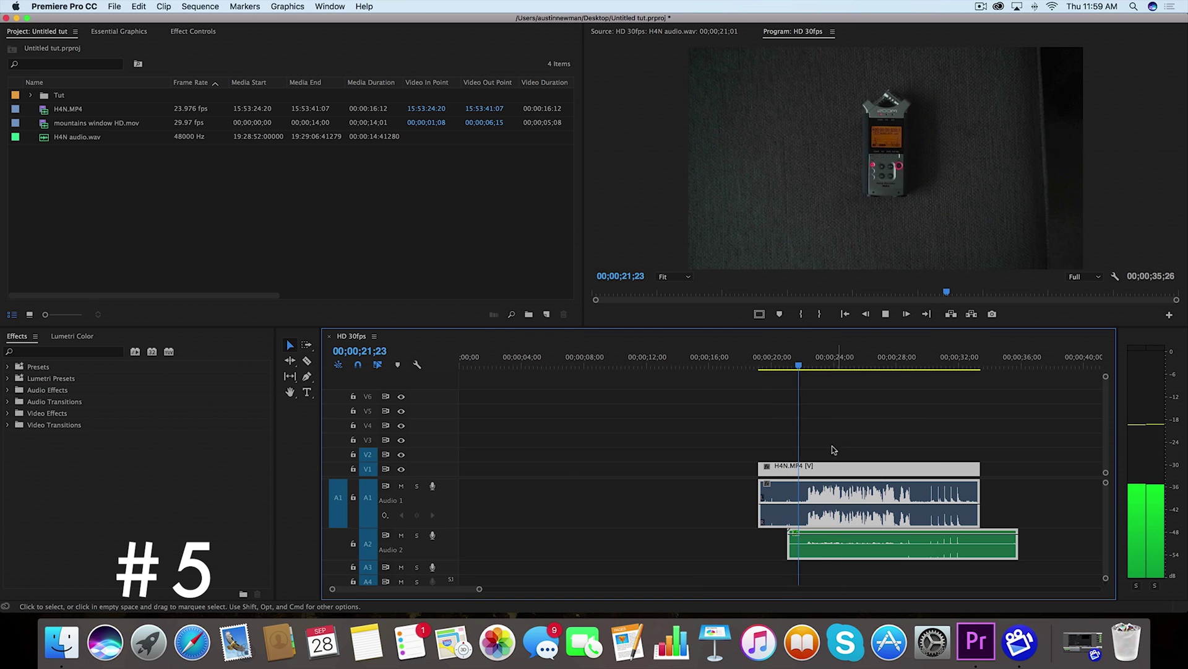
click(401, 486)
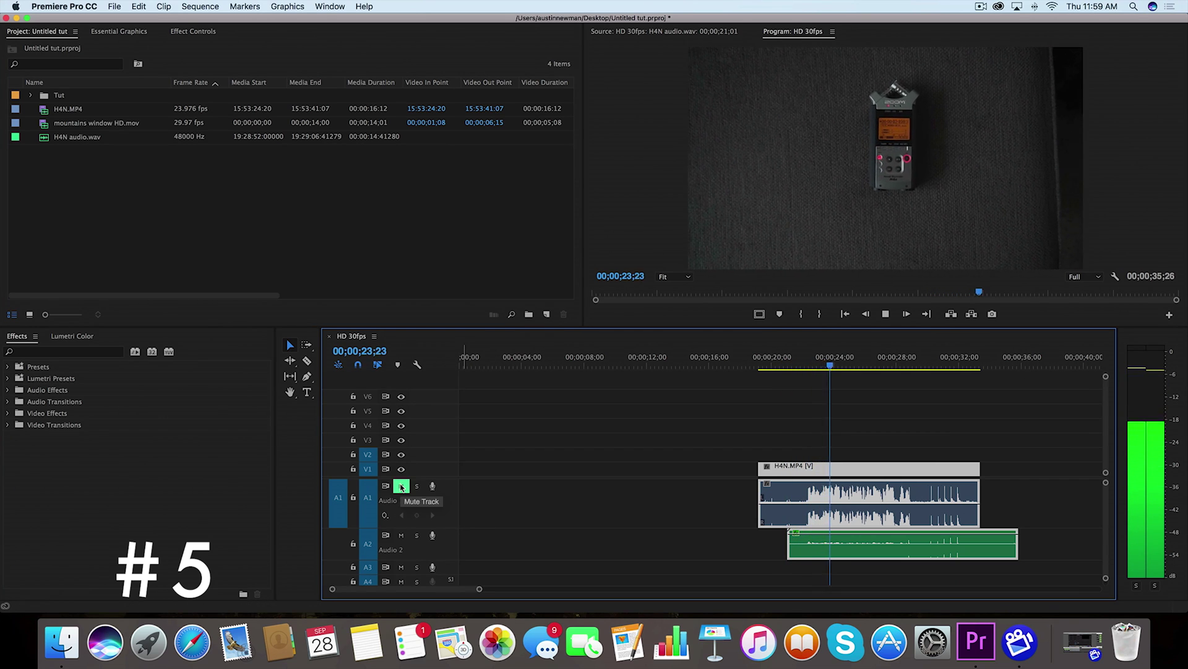
click(401, 486)
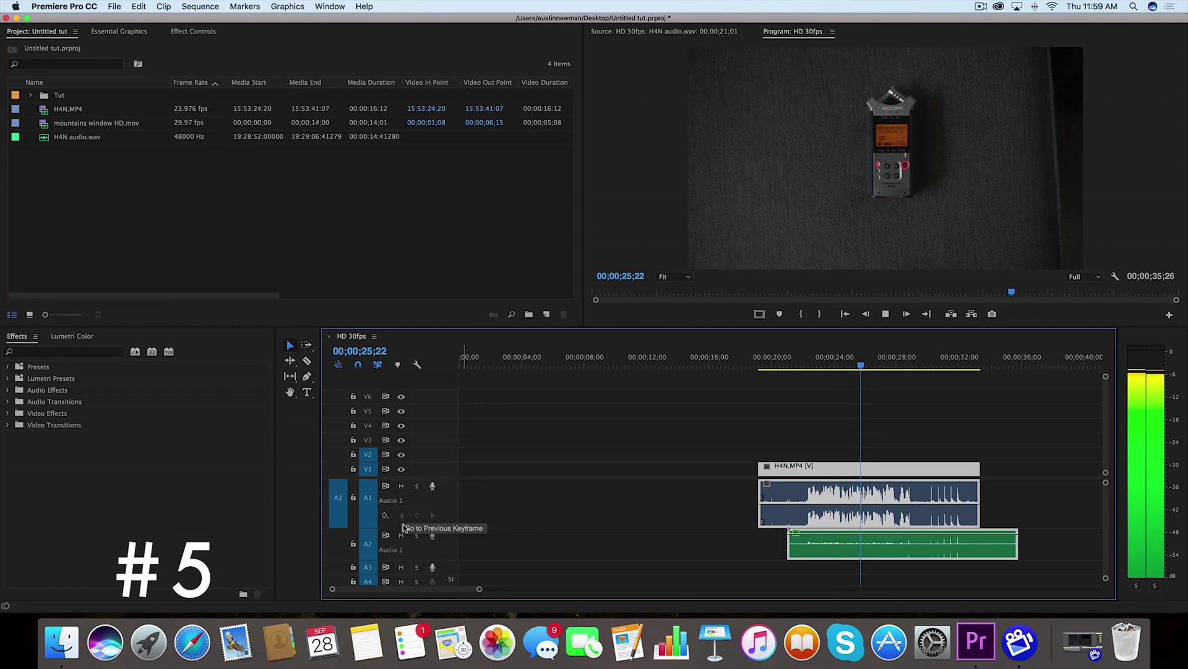
click(401, 535)
click(402, 535)
key(space)
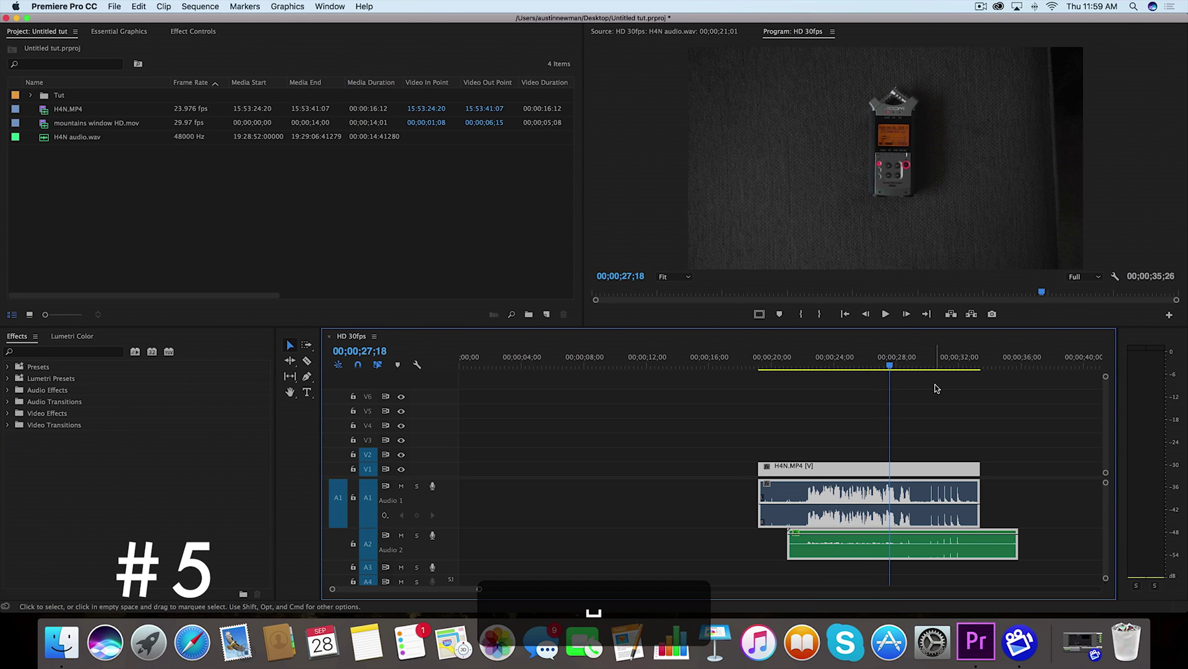